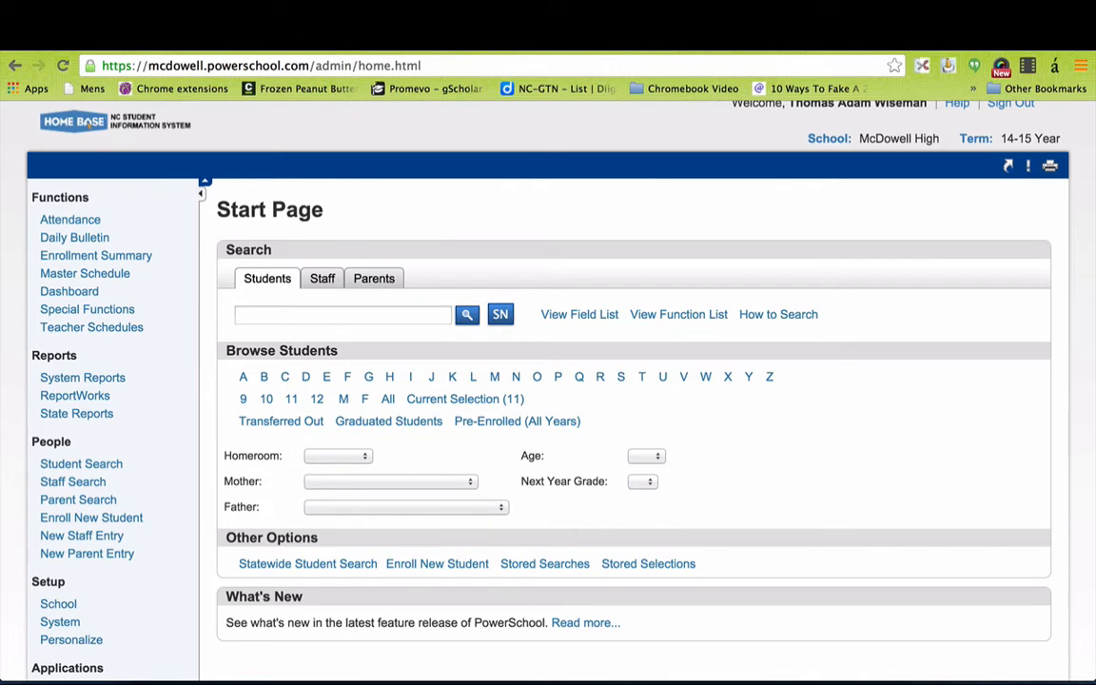
# Open Schoolnet from PowerSchool and go to the Assessment Admin Create page.
pyautogui.scroll(-5, 871, 519)
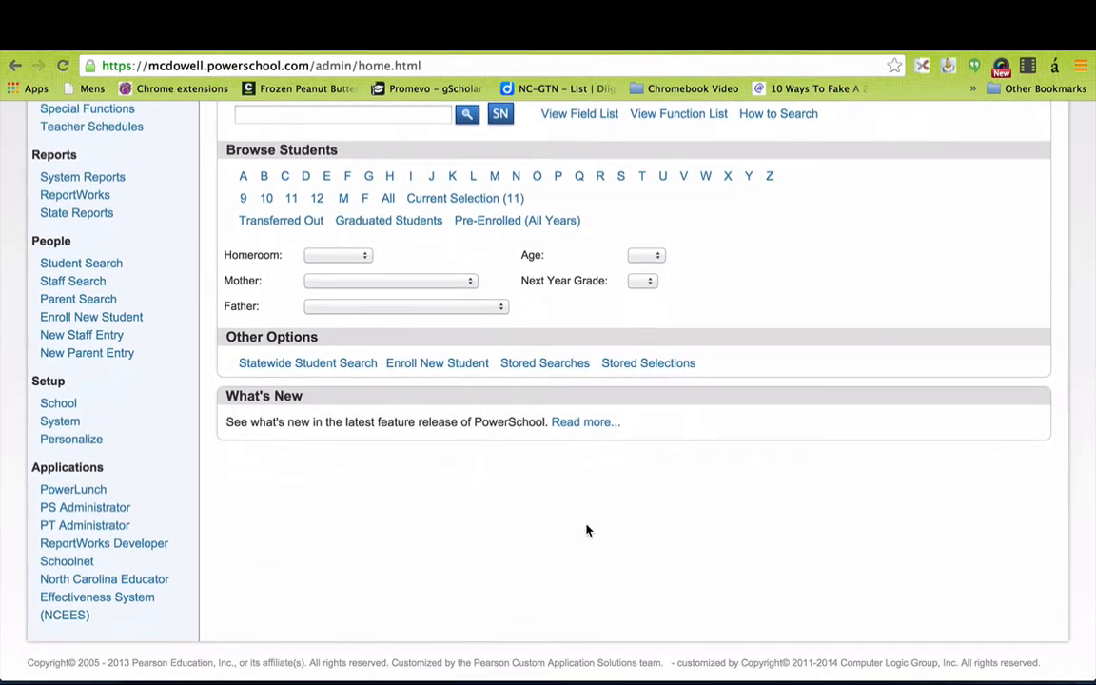
pyautogui.click(80, 569)
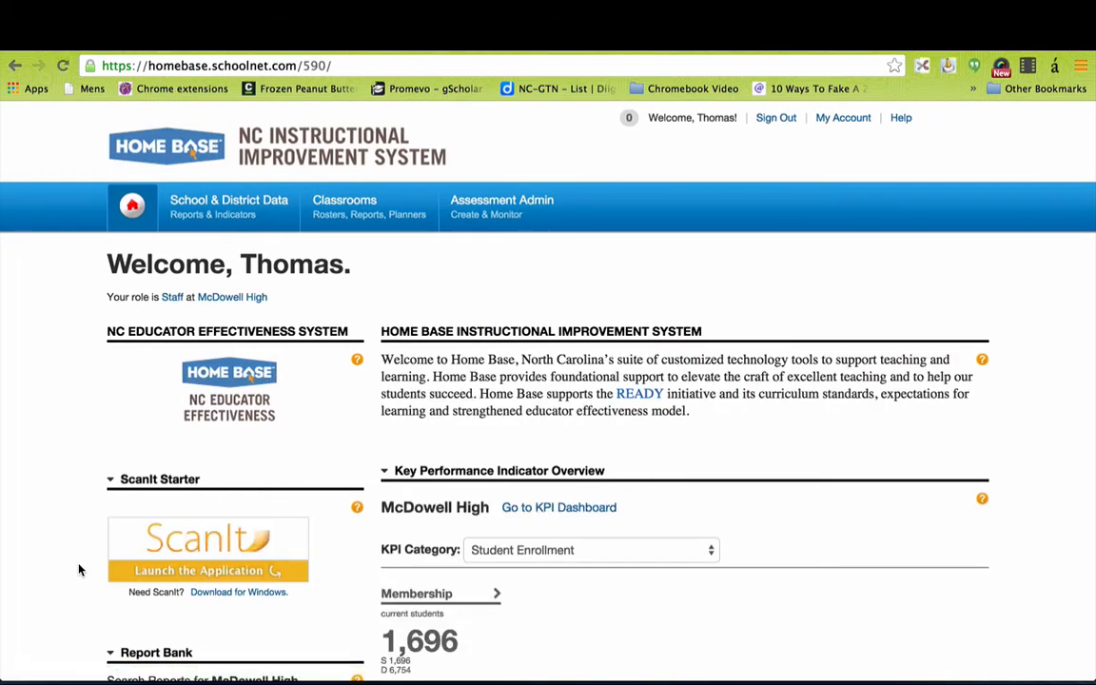
pyautogui.scroll(-2, 765, 434)
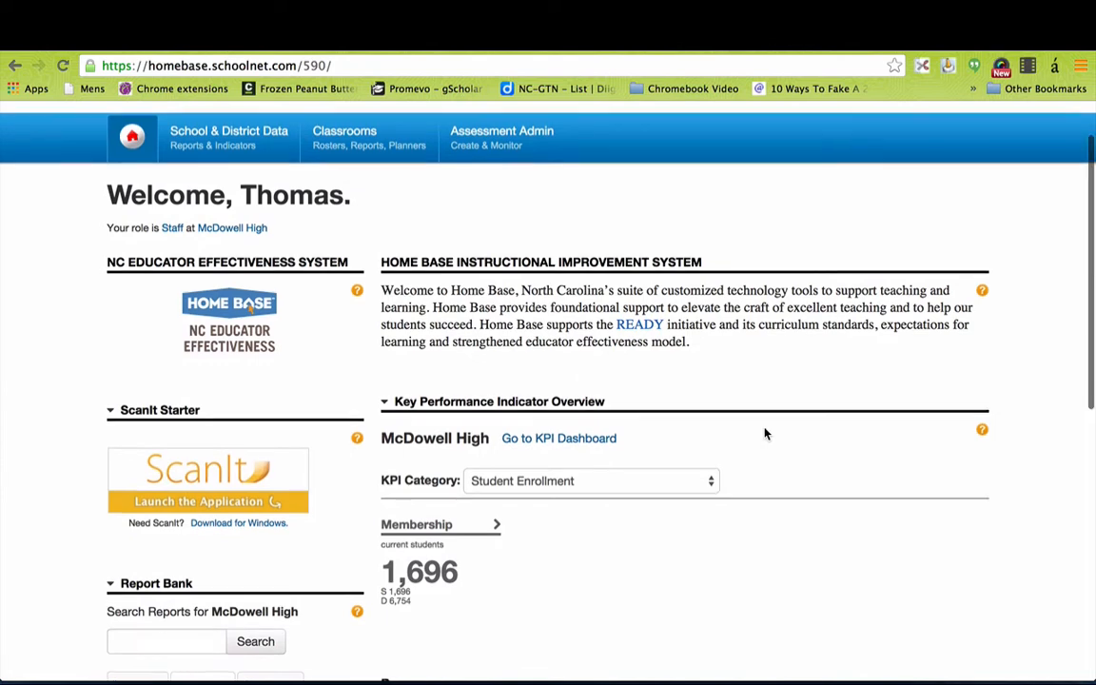
pyautogui.scroll(2, 765, 434)
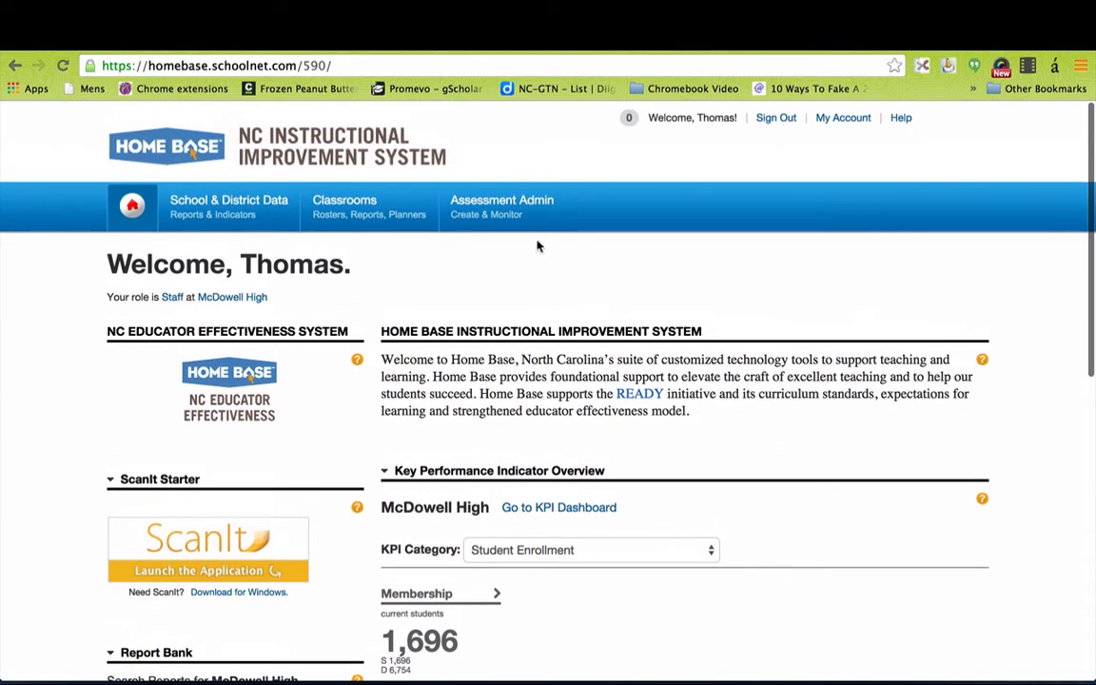
pyautogui.moveTo(497, 214)
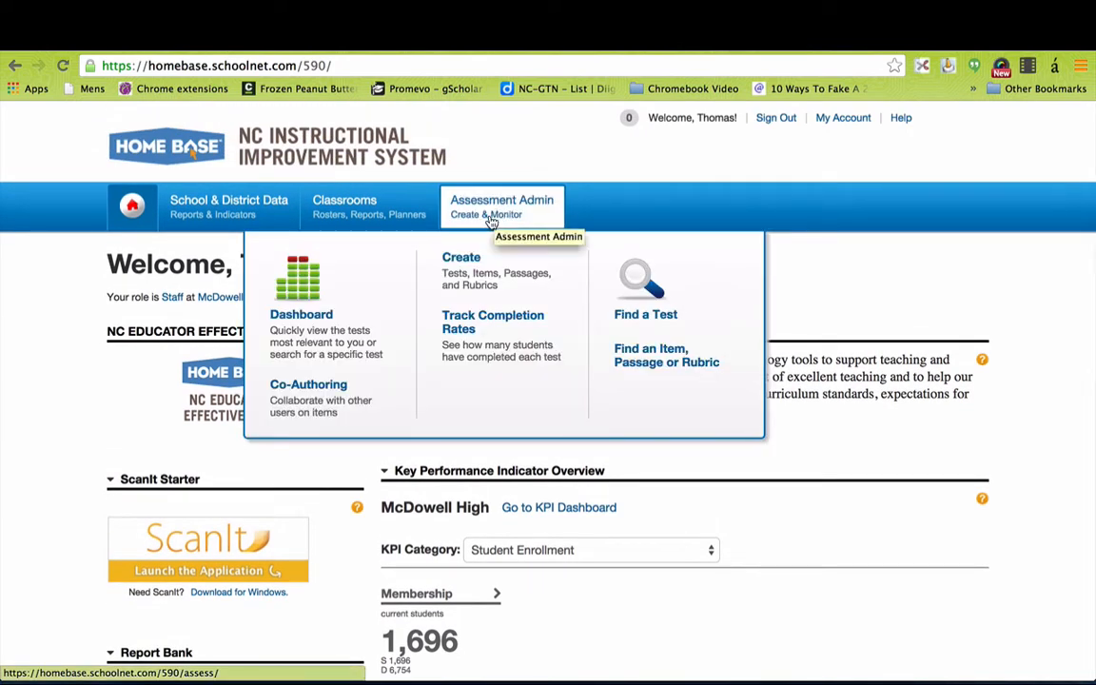
pyautogui.click(466, 261)
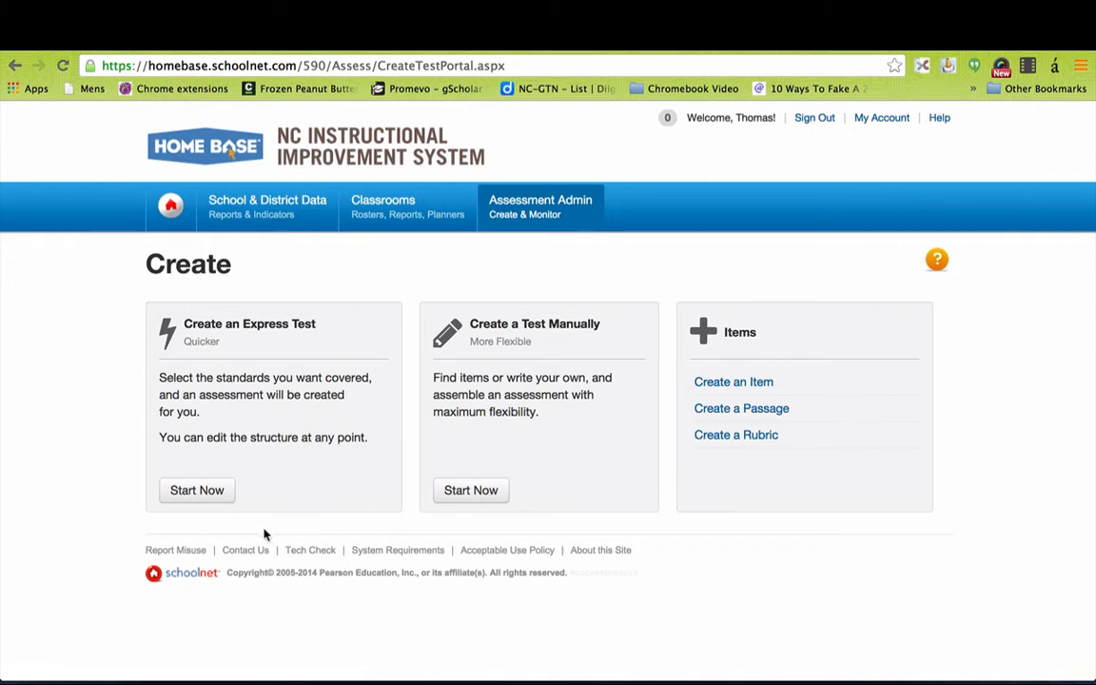
# Start an Express Test and name it 'Math Test'.
pyautogui.click(210, 499)
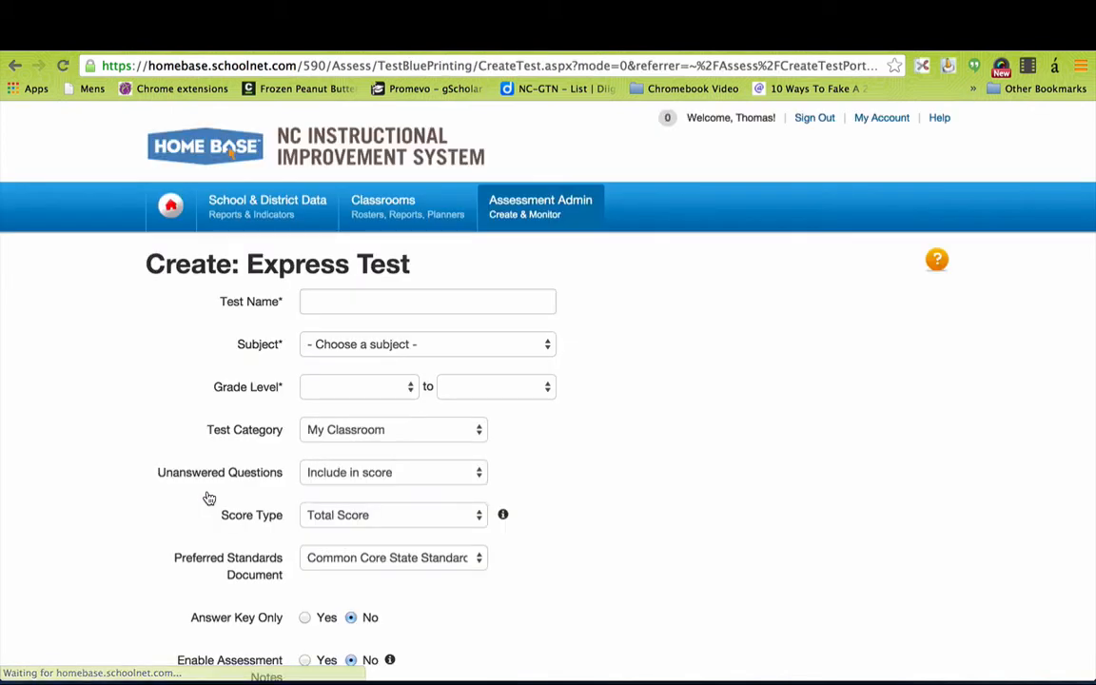
pyautogui.click(371, 303)
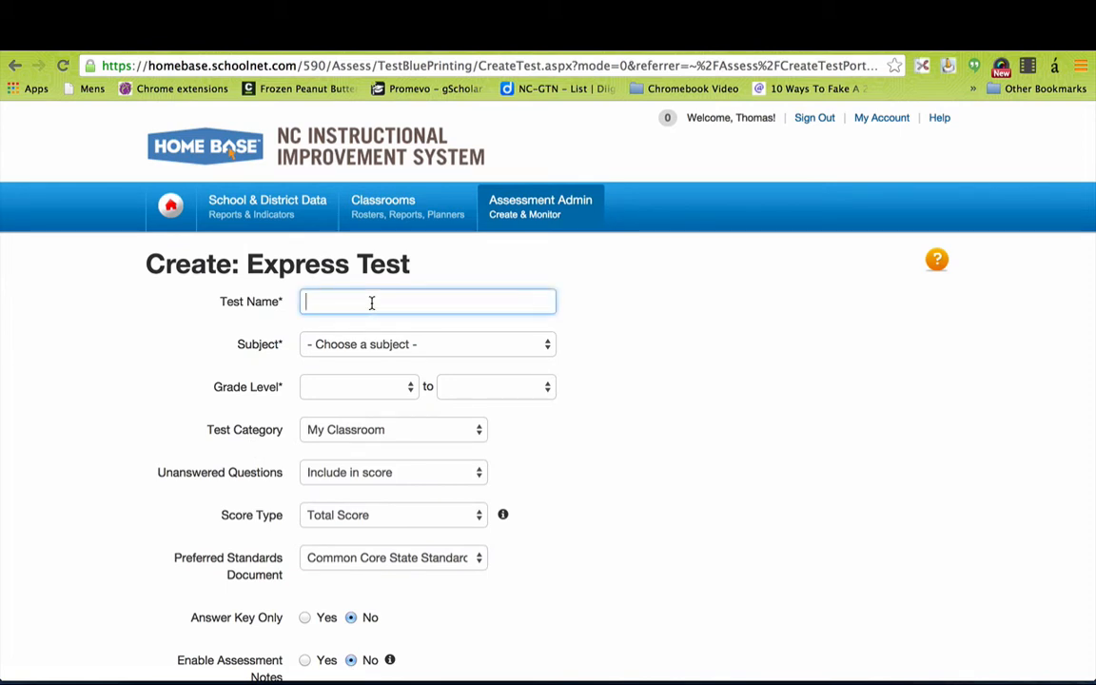
pyautogui.write('Math Test')
# Set the test's subject to Mathematics and its grade level to 09.
pyautogui.click(519, 350)
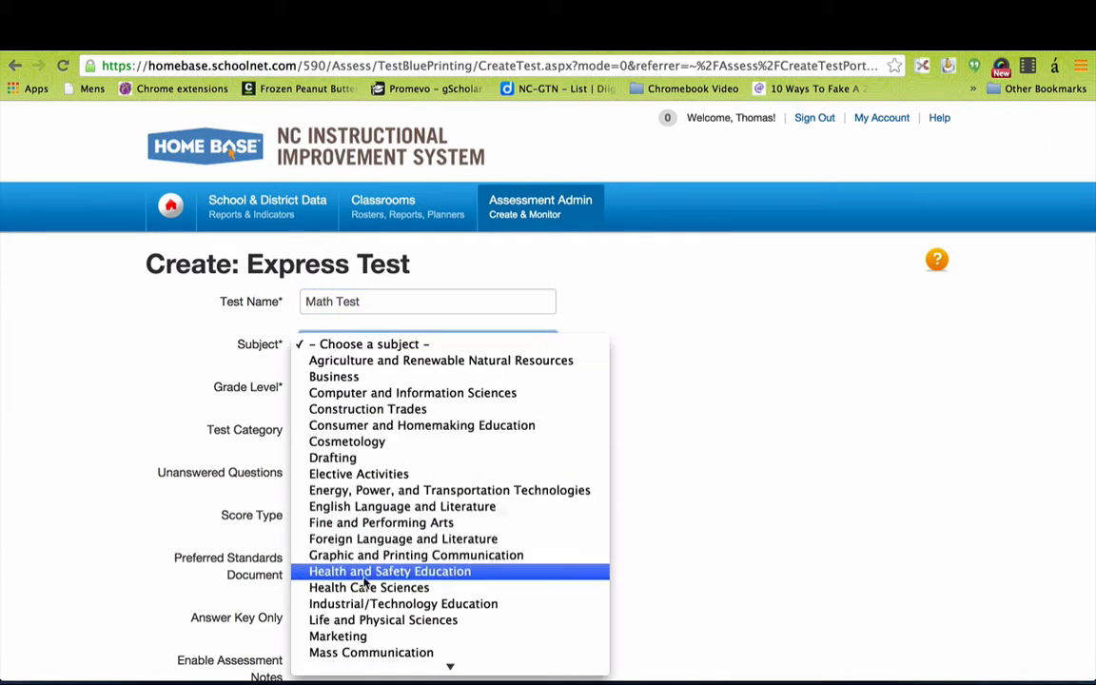
pyautogui.scroll(-3, 364, 585)
pyautogui.click(363, 607)
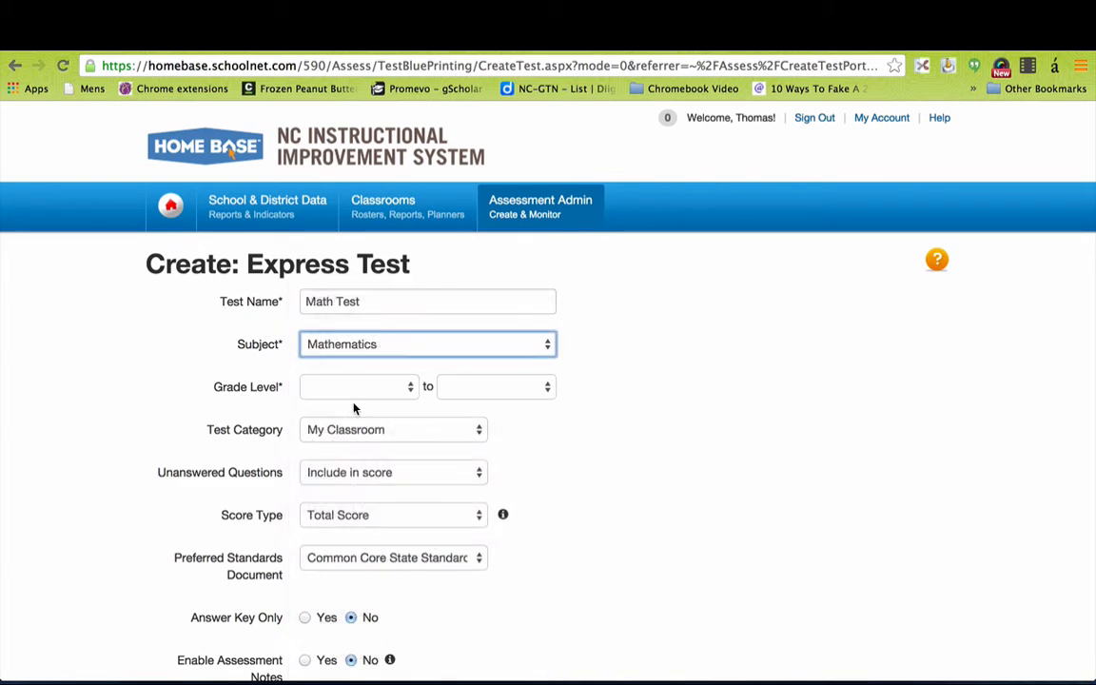
pyautogui.click(388, 391)
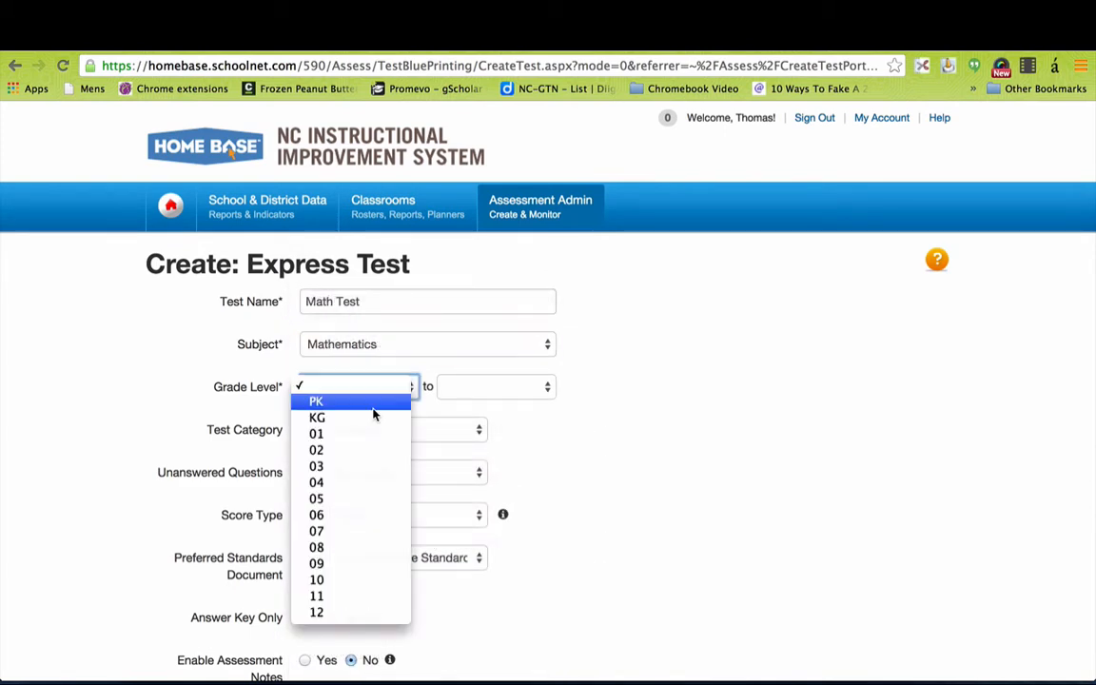
pyautogui.click(325, 565)
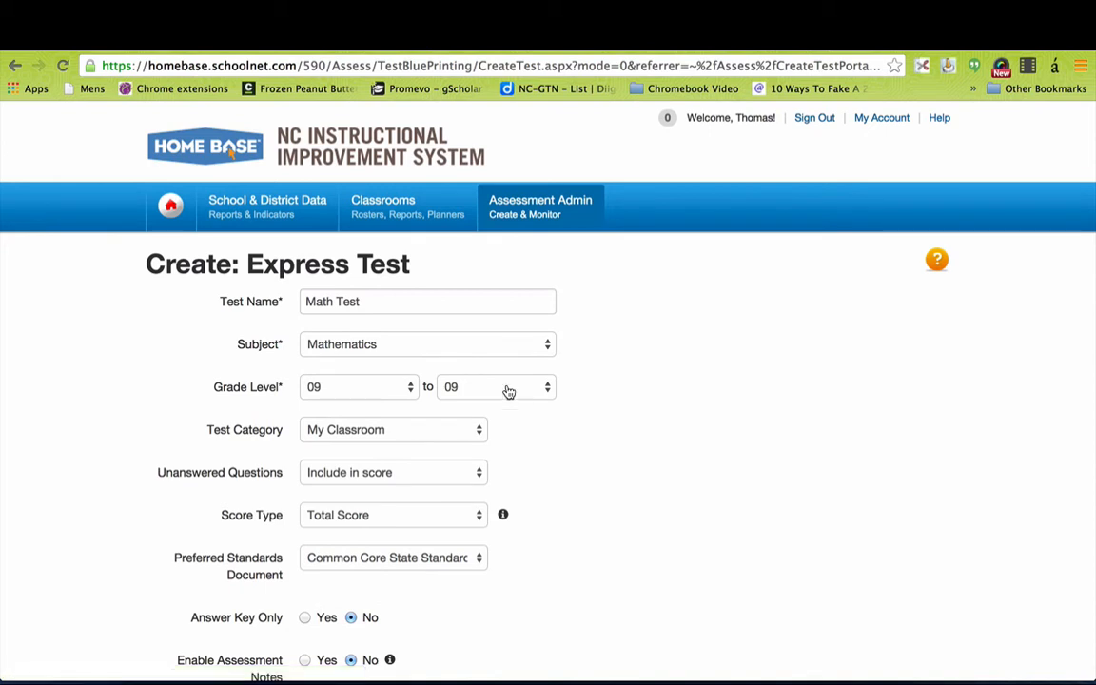
pyautogui.scroll(-2, 551, 514)
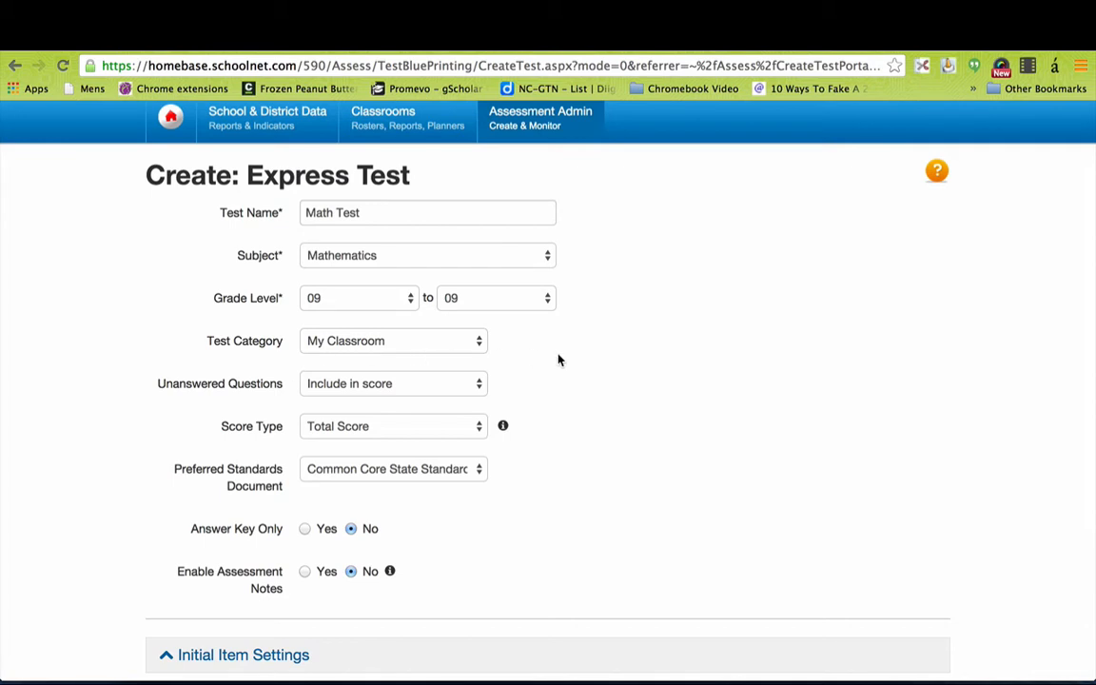
# Keep unanswered questions scored, pick Common Core K-12 Mathematics standards, and expand Initial Item Settings.
pyautogui.click(481, 384)
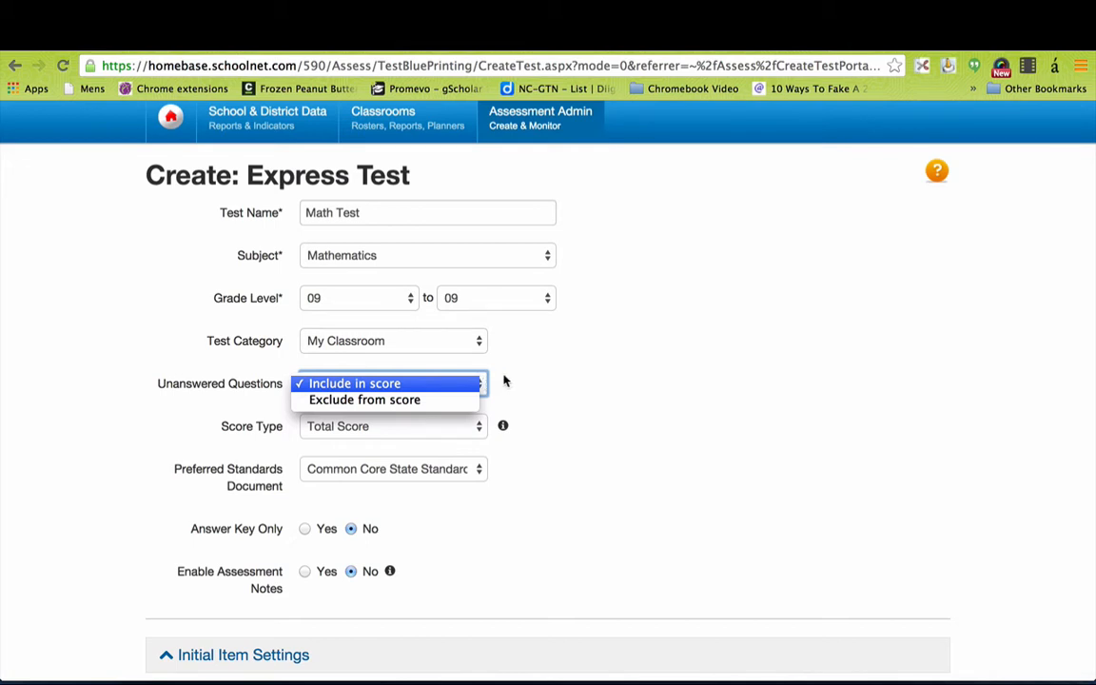
pyautogui.click(627, 396)
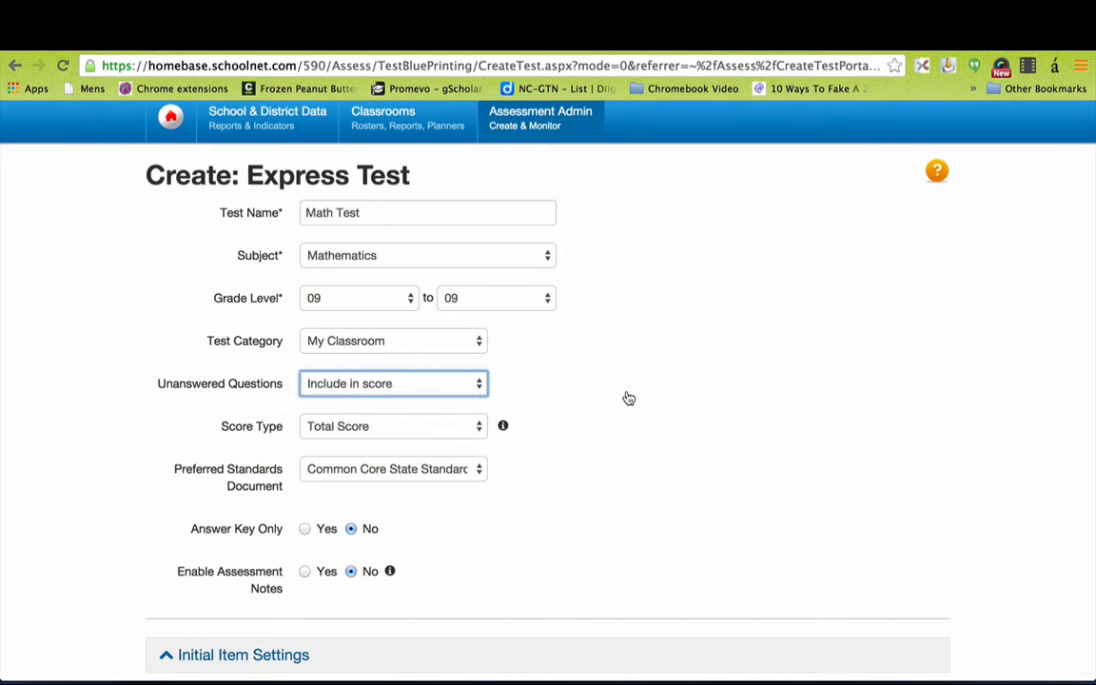
pyautogui.click(352, 470)
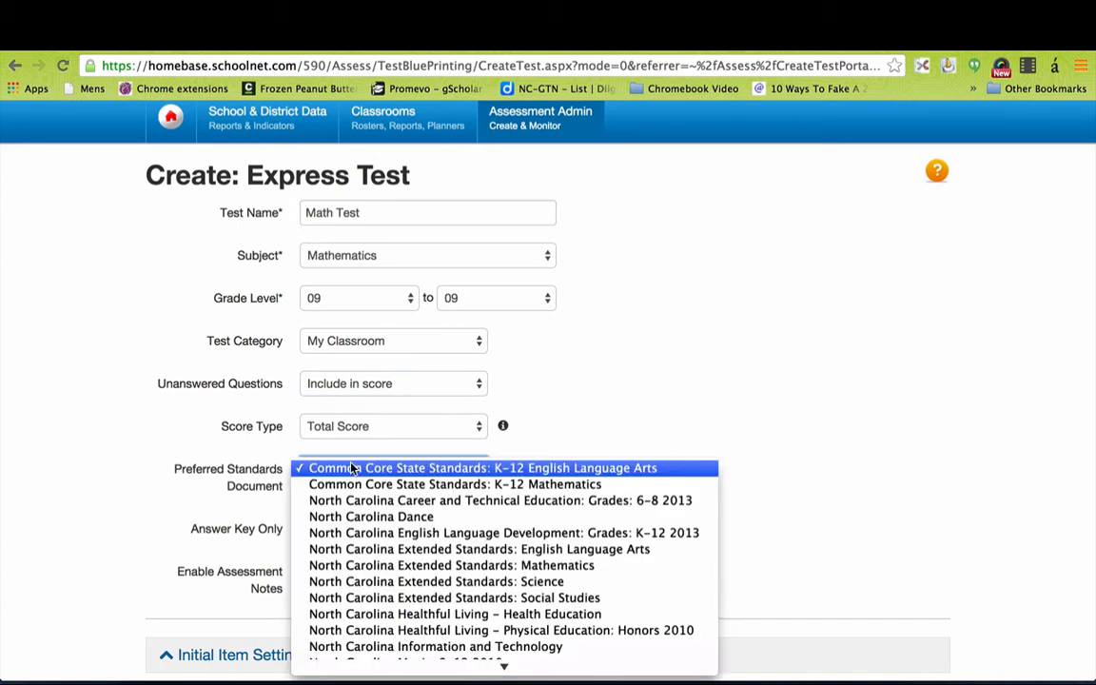
pyautogui.click(442, 489)
pyautogui.scroll(-1, 510, 595)
pyautogui.scroll(-3, 509, 596)
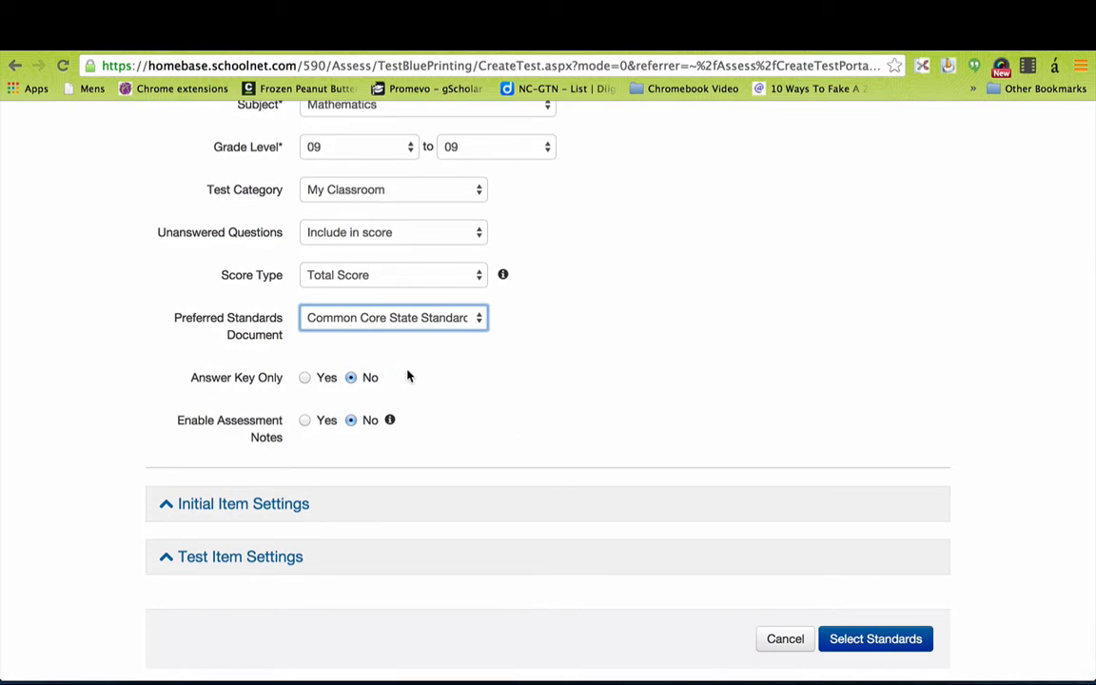
pyautogui.click(181, 506)
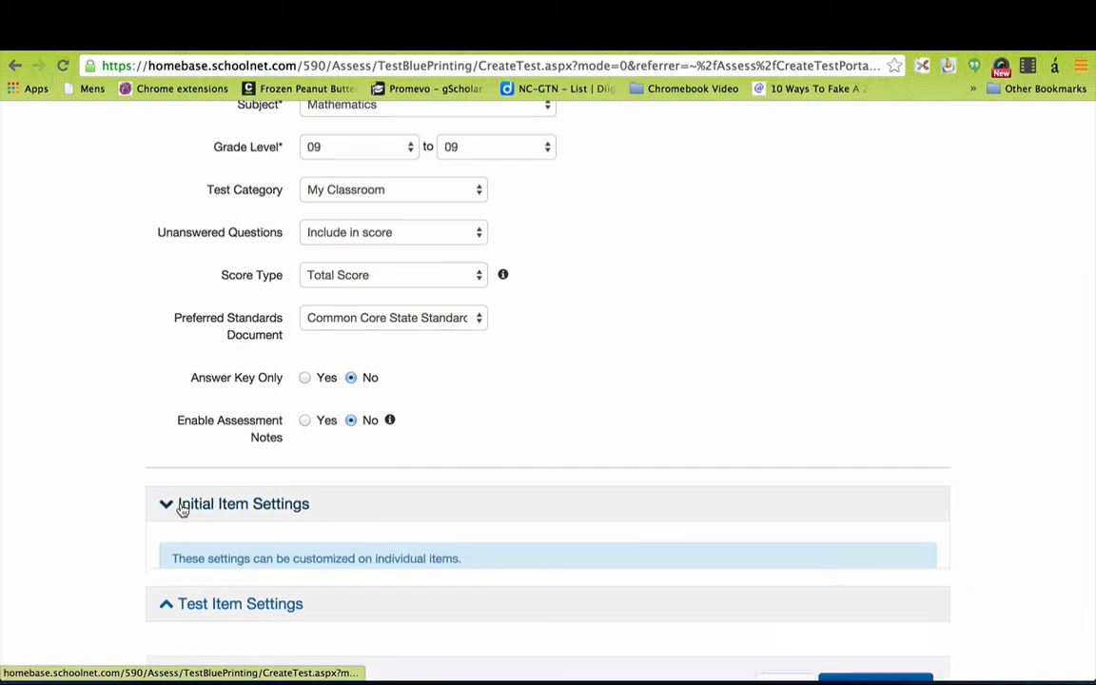
# Enable 'Comment on each item' under Test Item Settings and continue to standards selection.
pyautogui.scroll(-3, 571, 580)
pyautogui.scroll(-5, 588, 594)
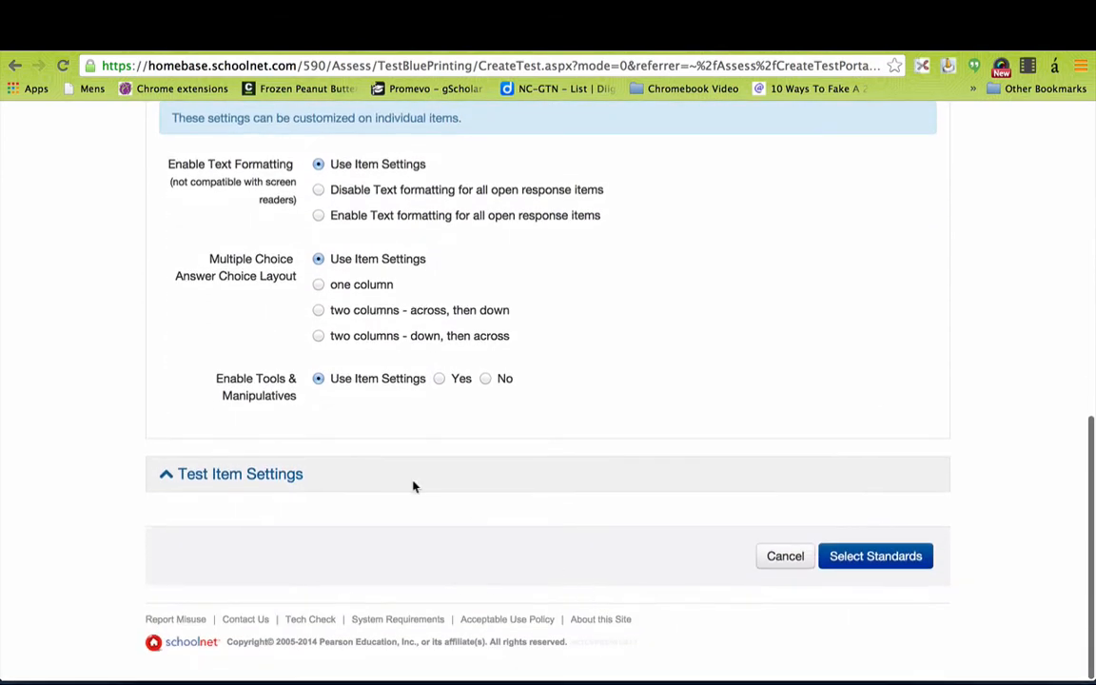
pyautogui.click(232, 484)
pyautogui.scroll(-3, 472, 500)
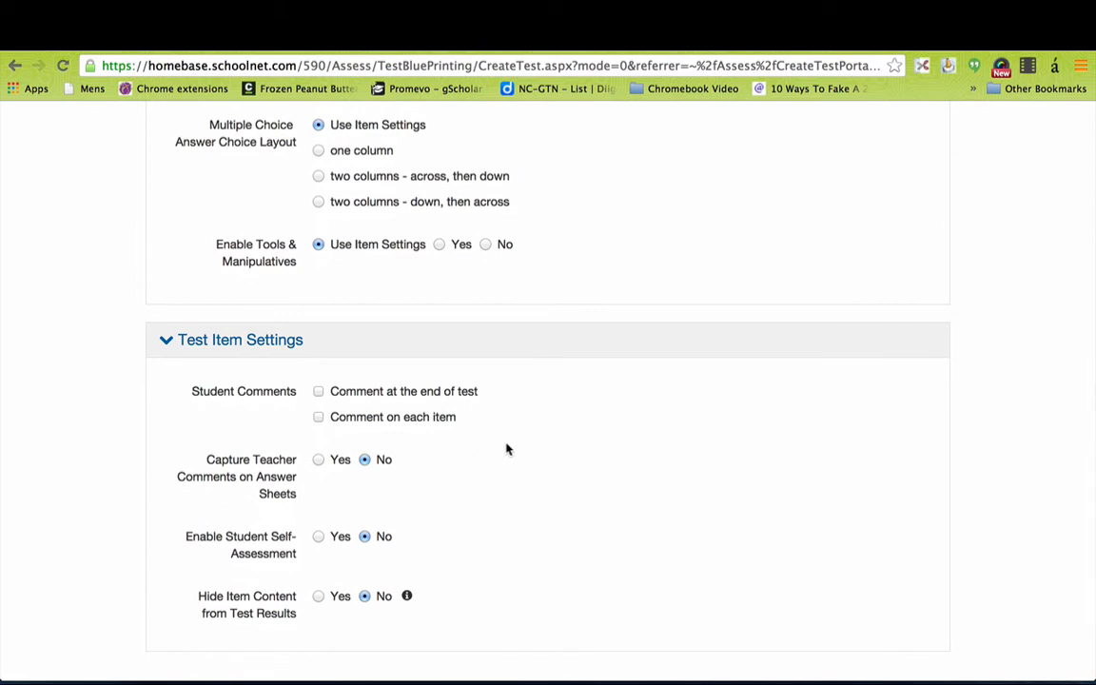
pyautogui.scroll(-1, 567, 467)
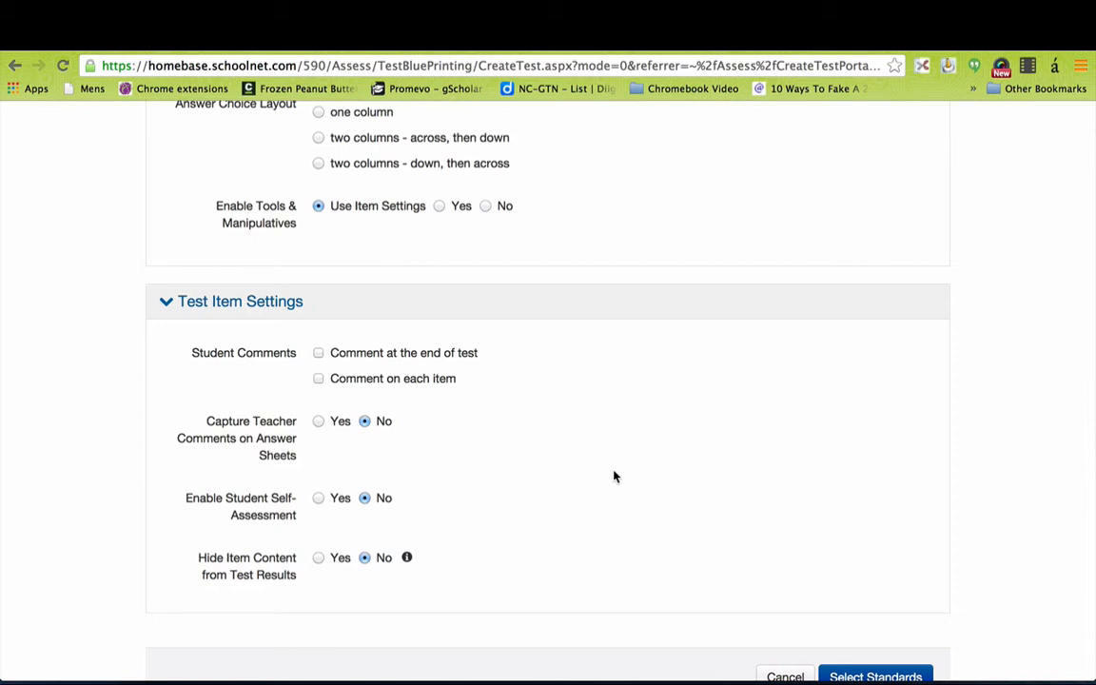
pyautogui.click(319, 381)
pyautogui.click(883, 675)
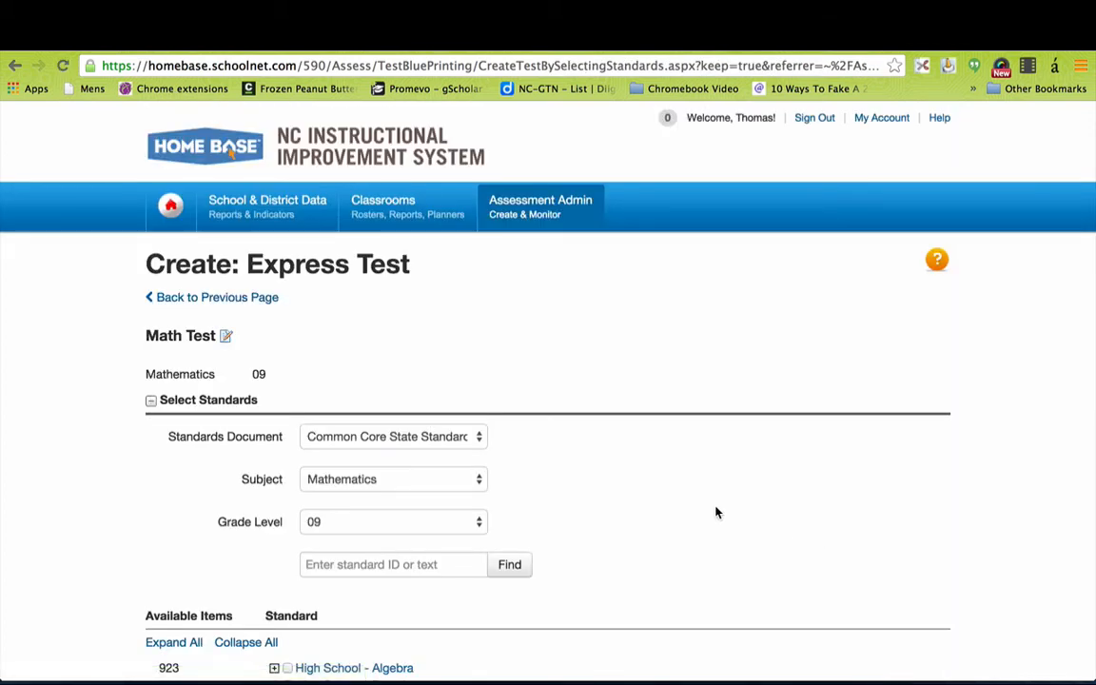
# Drill into High School - Algebra > HSA-CED > HSA-CED.A and check standard HSA-CED.A.1.
pyautogui.scroll(-3, 716, 512)
pyautogui.scroll(-3, 717, 514)
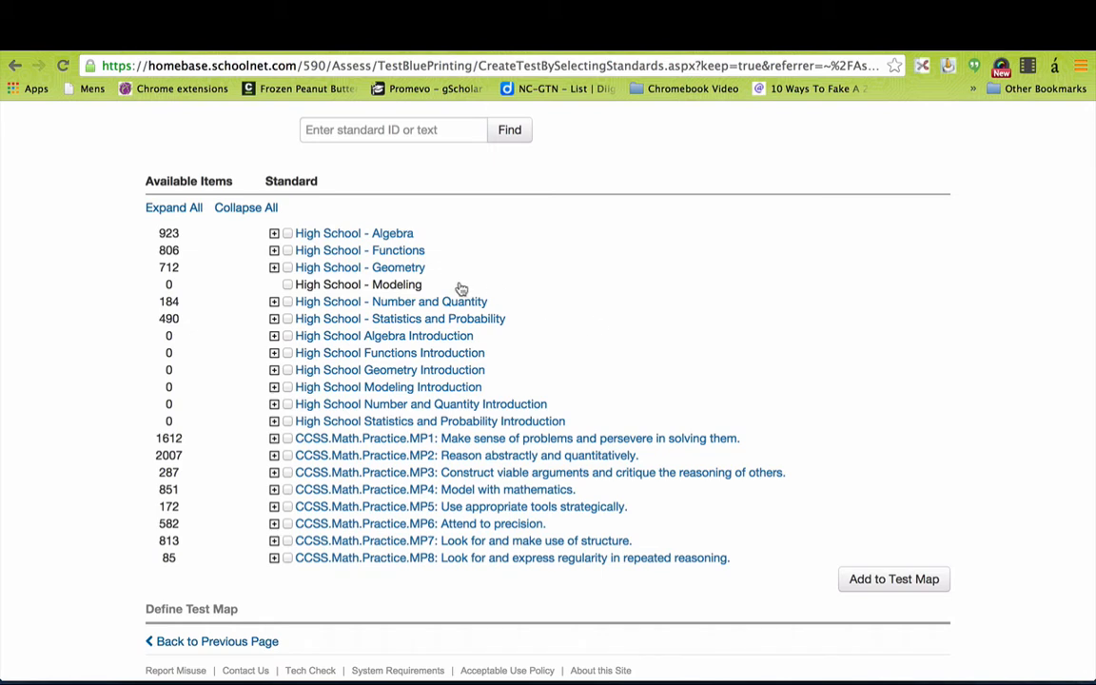
pyautogui.click(274, 234)
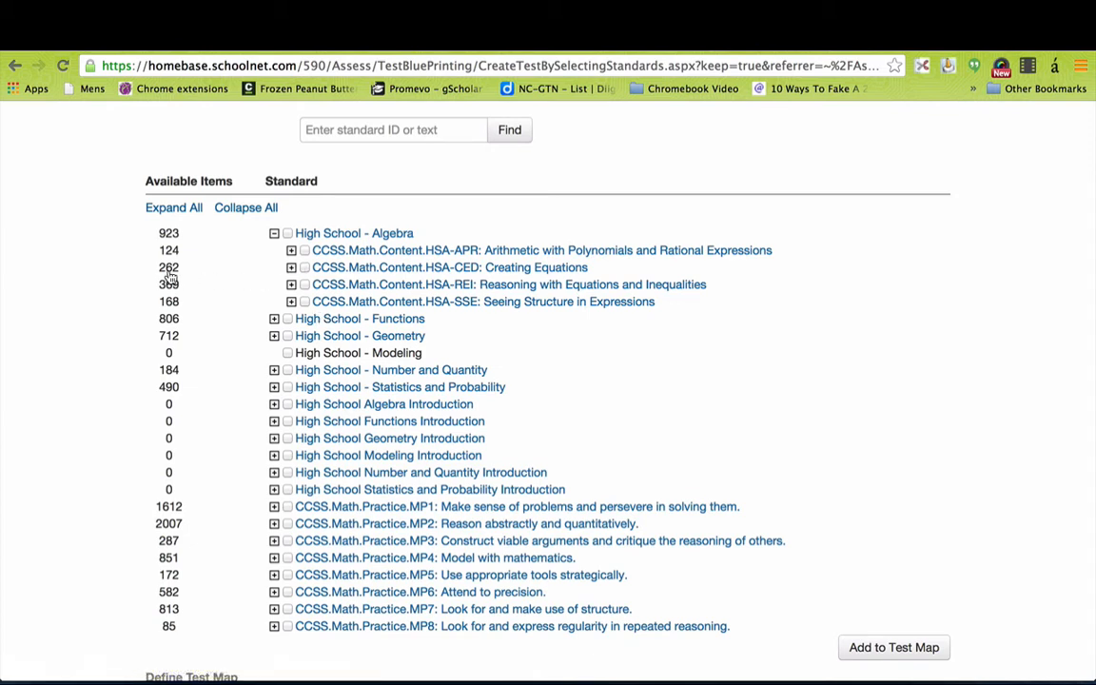
pyautogui.click(291, 270)
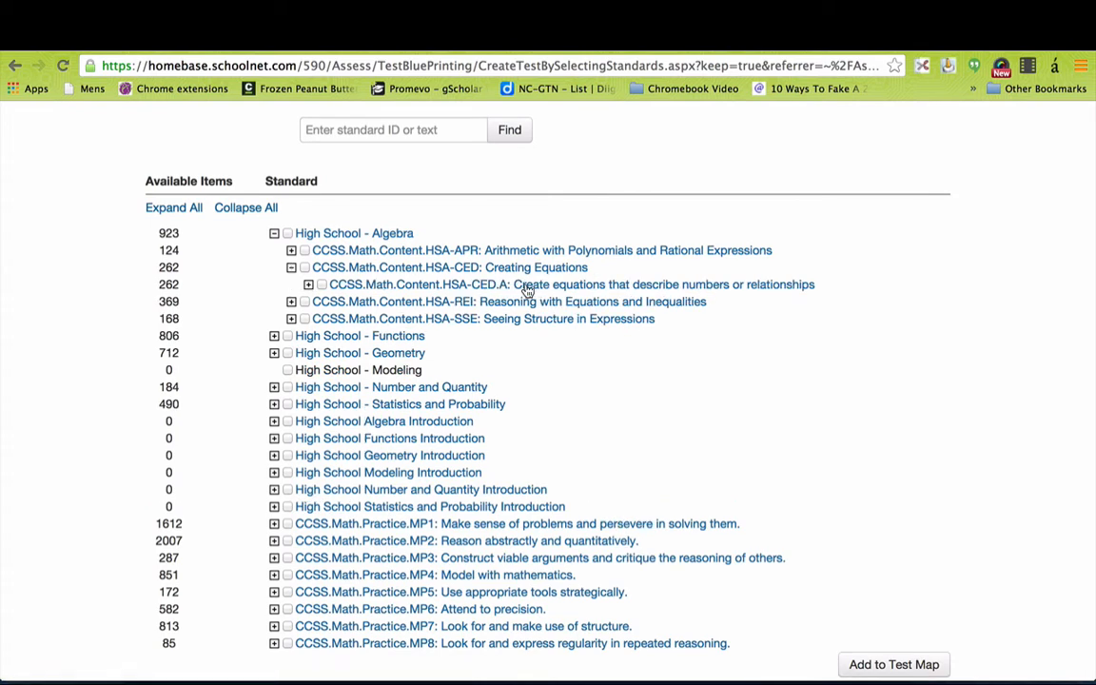
pyautogui.click(309, 285)
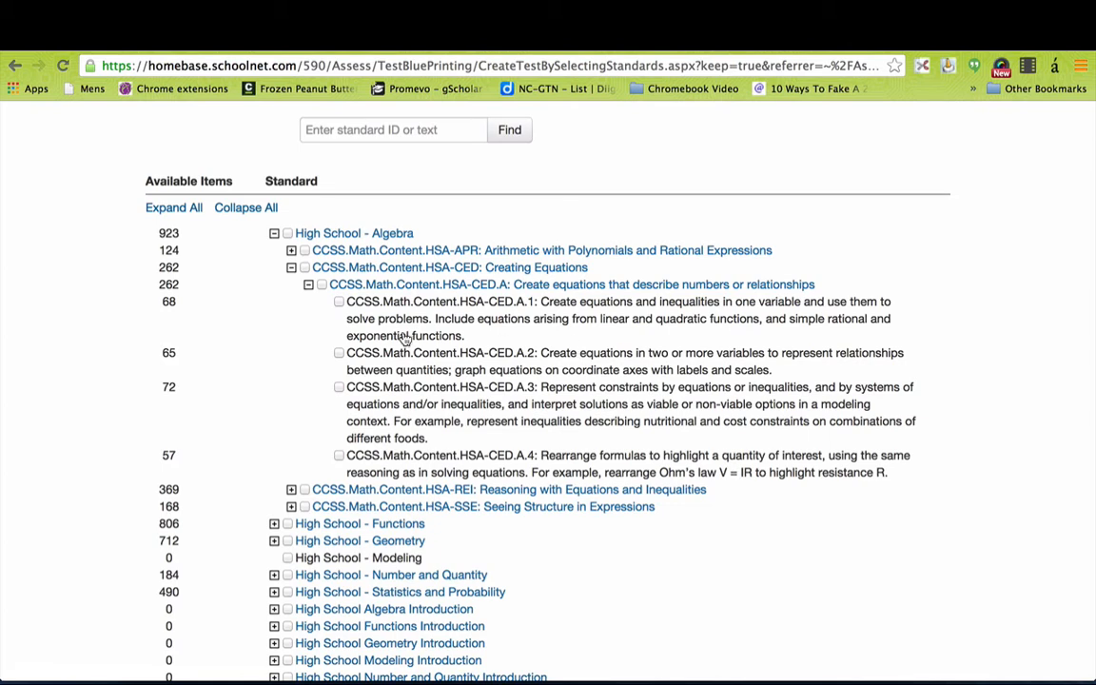
pyautogui.click(339, 302)
pyautogui.scroll(-4, 887, 510)
pyautogui.scroll(-2, 886, 511)
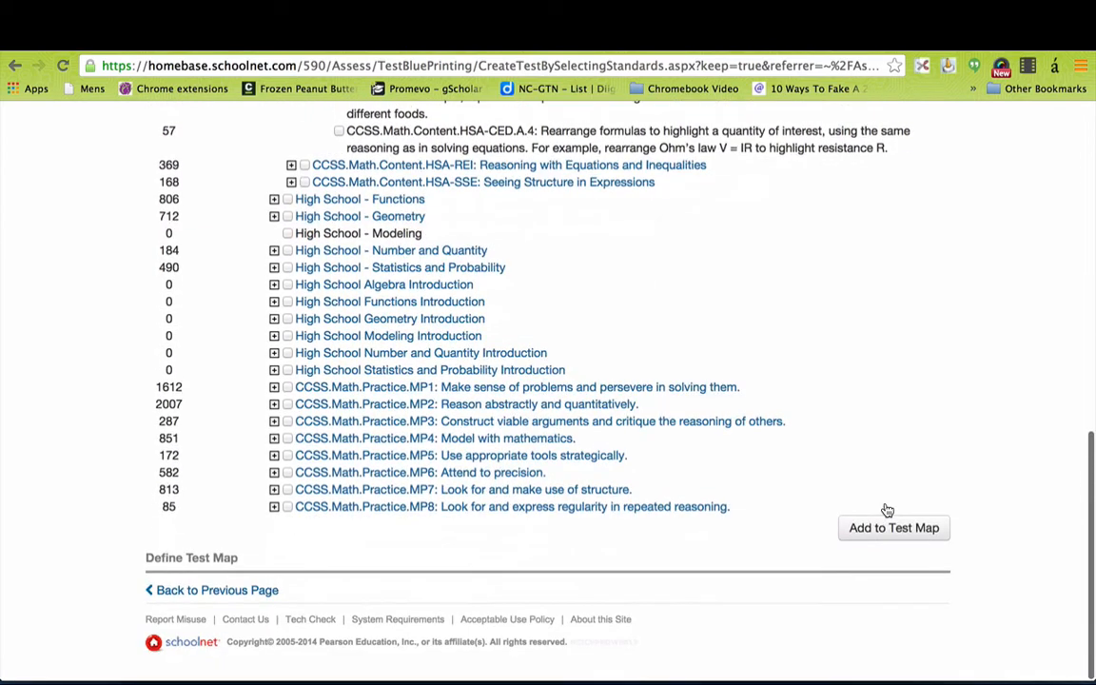
pyautogui.scroll(8, 853, 438)
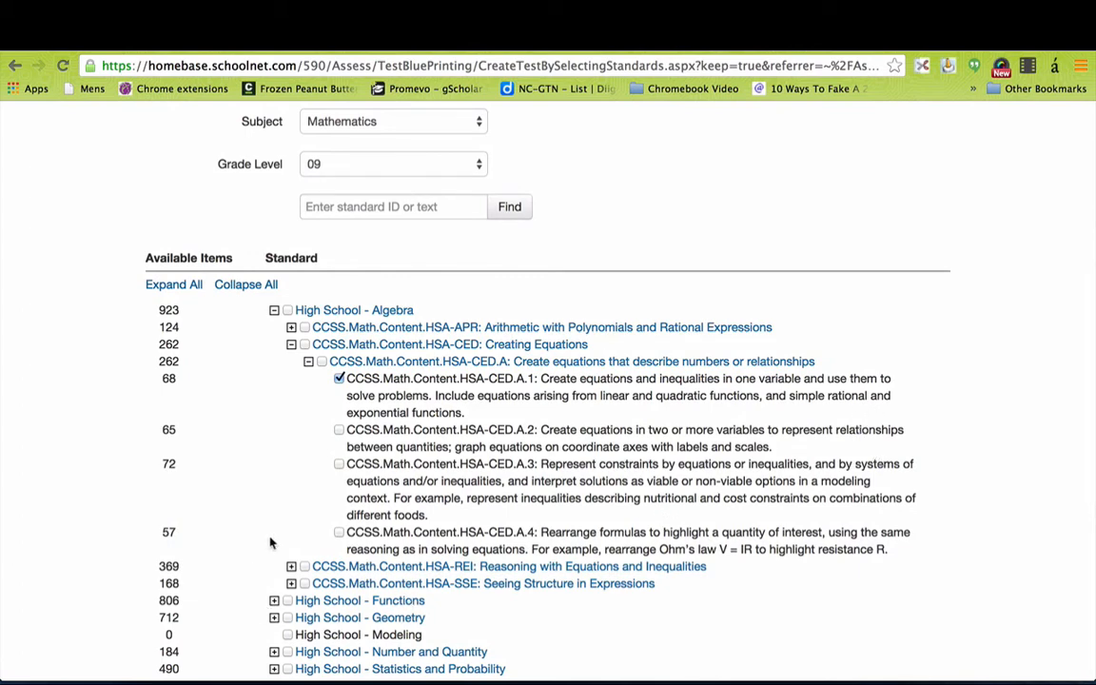
pyautogui.scroll(-5, 563, 582)
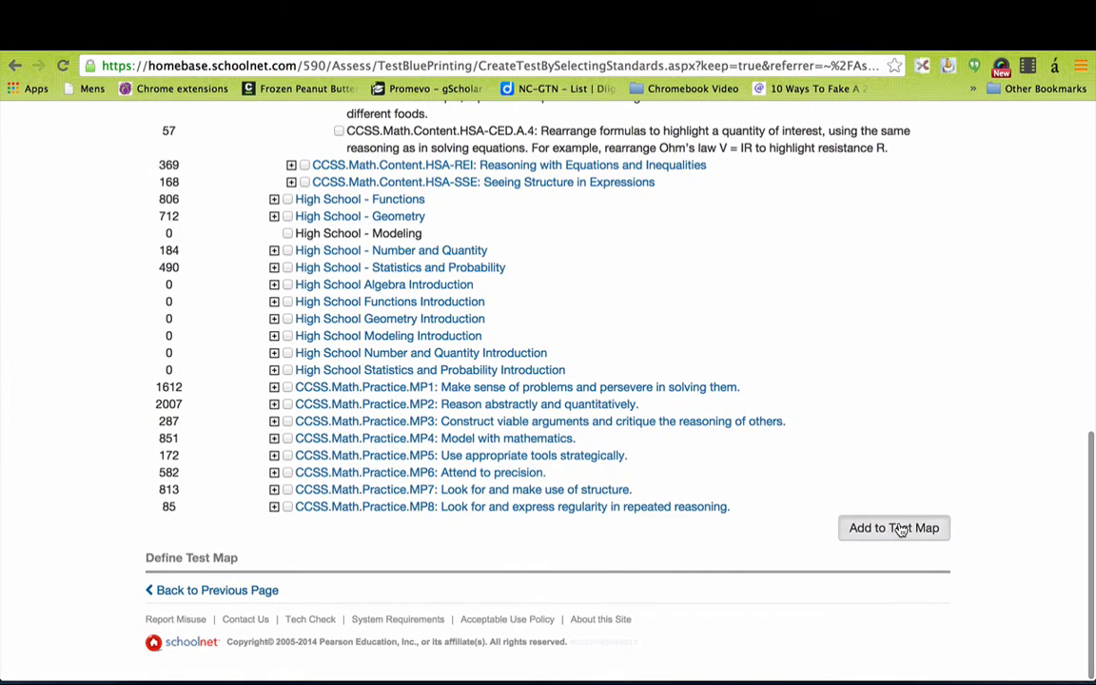
# Add HSA-CED.A.1 to the test map with 10 items and build the Express Test.
pyautogui.click(900, 530)
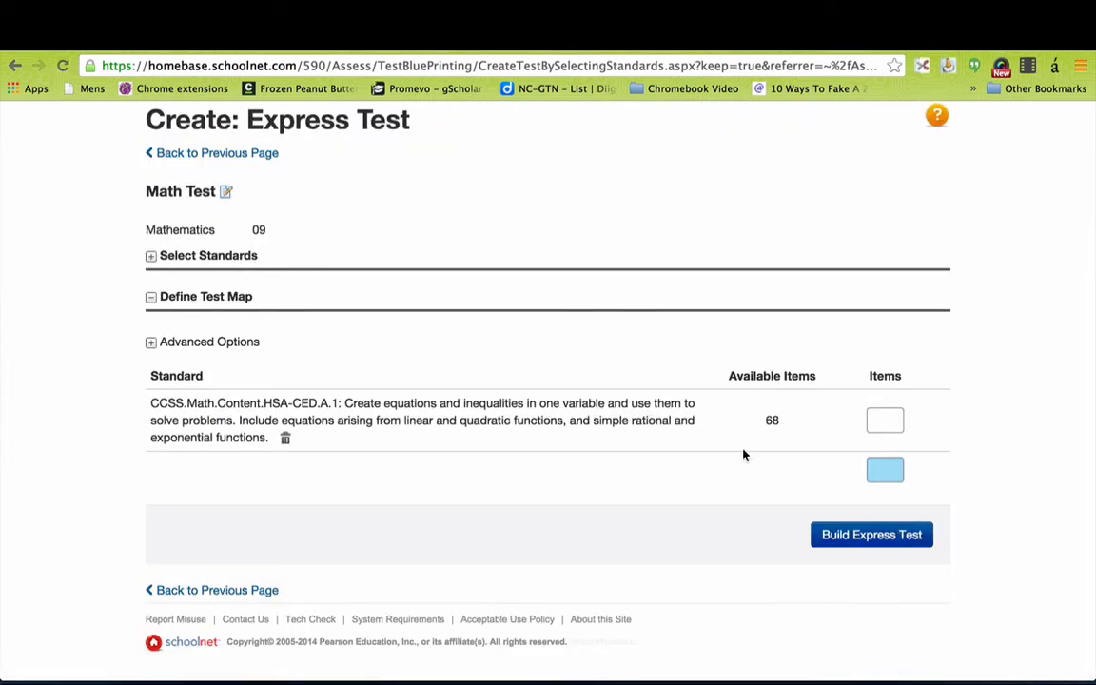
pyautogui.click(889, 421)
pyautogui.write('10')
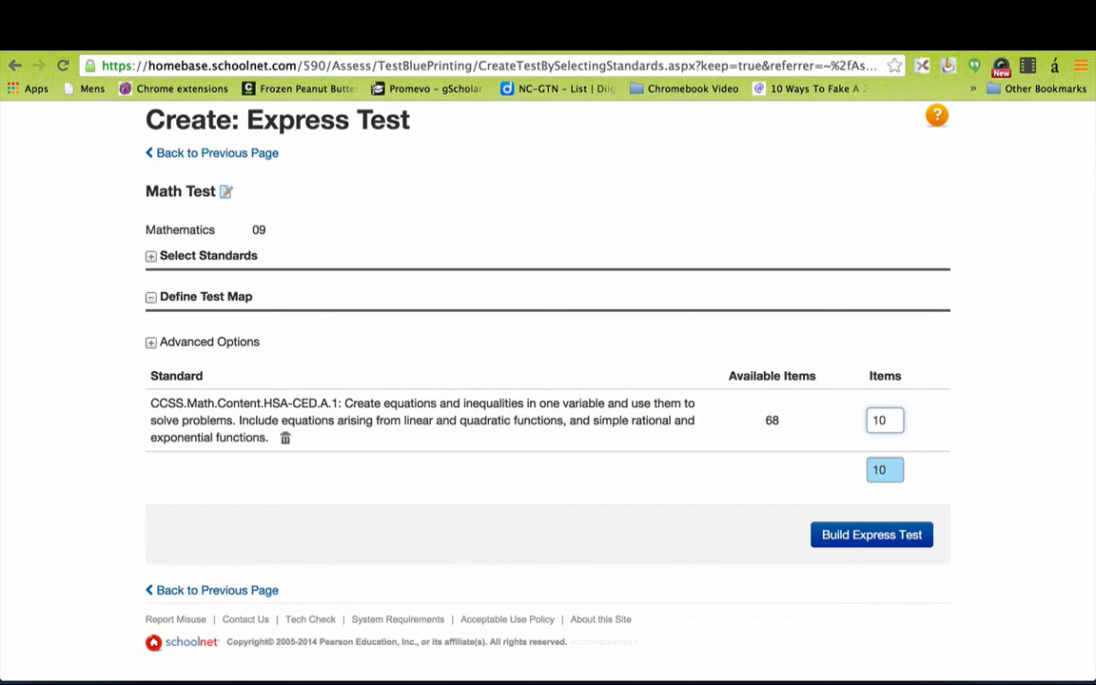
pyautogui.click(877, 535)
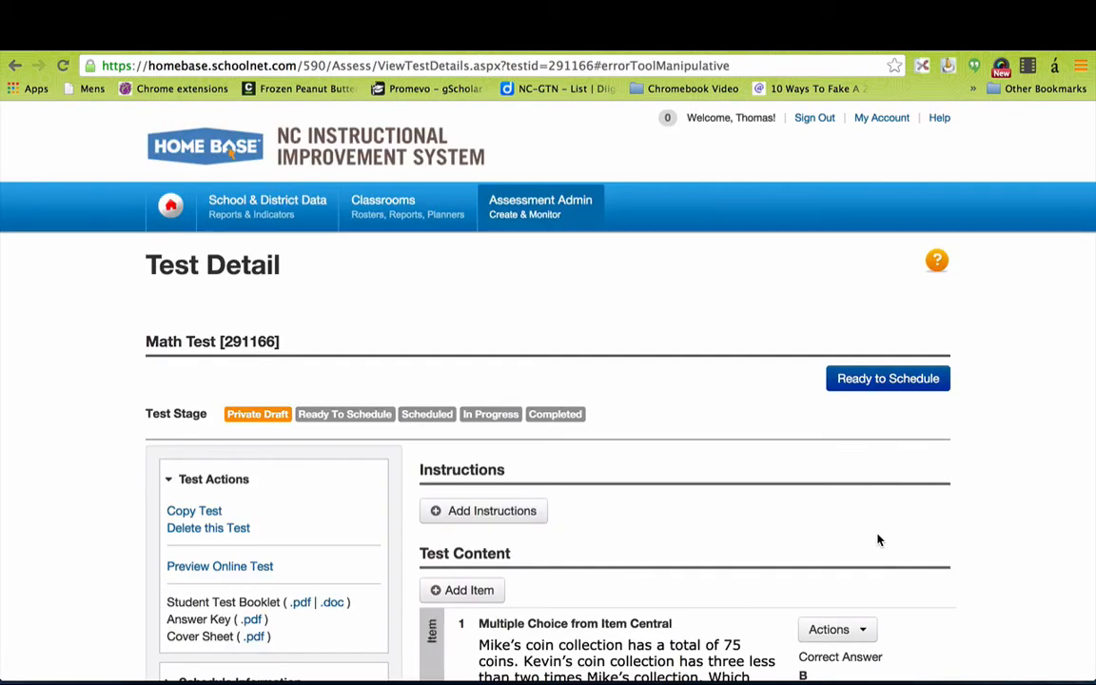
pyautogui.scroll(-5, 993, 605)
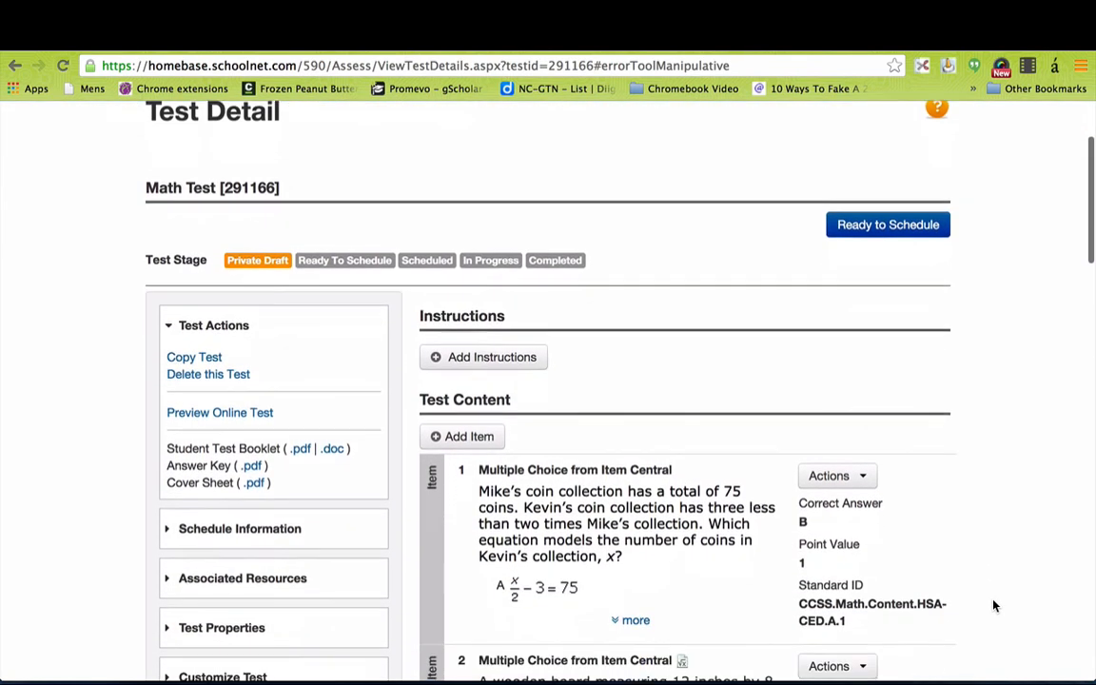
pyautogui.scroll(-2, 994, 605)
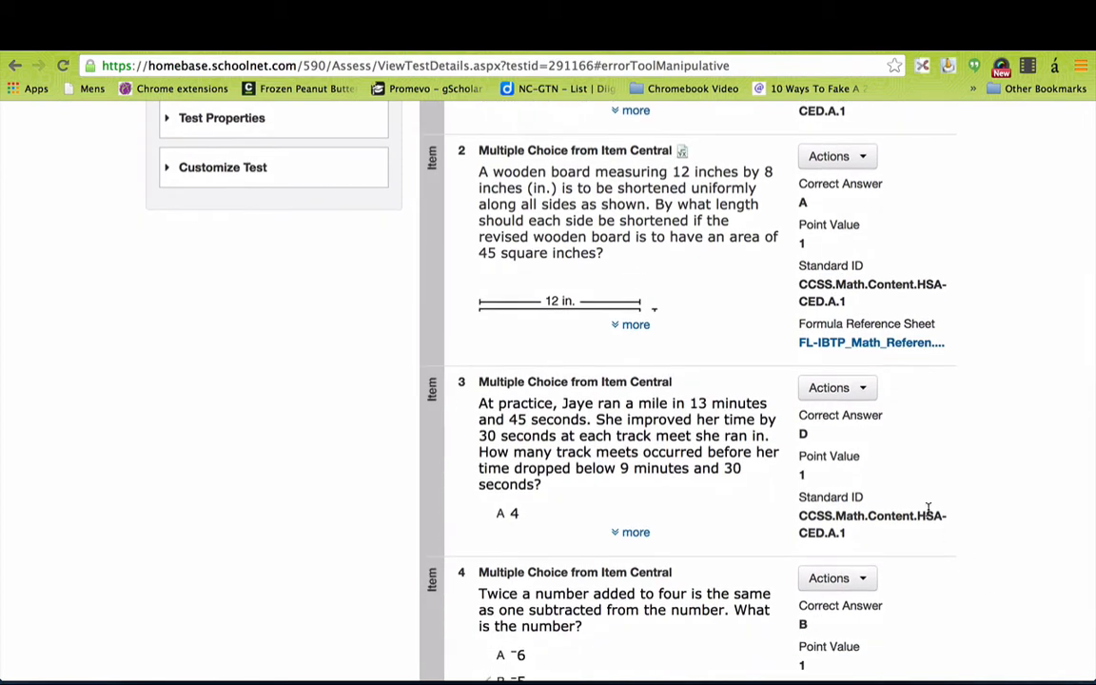
# Review item 3 on the Edit Item page, then return to Test Detail.
pyautogui.click(843, 388)
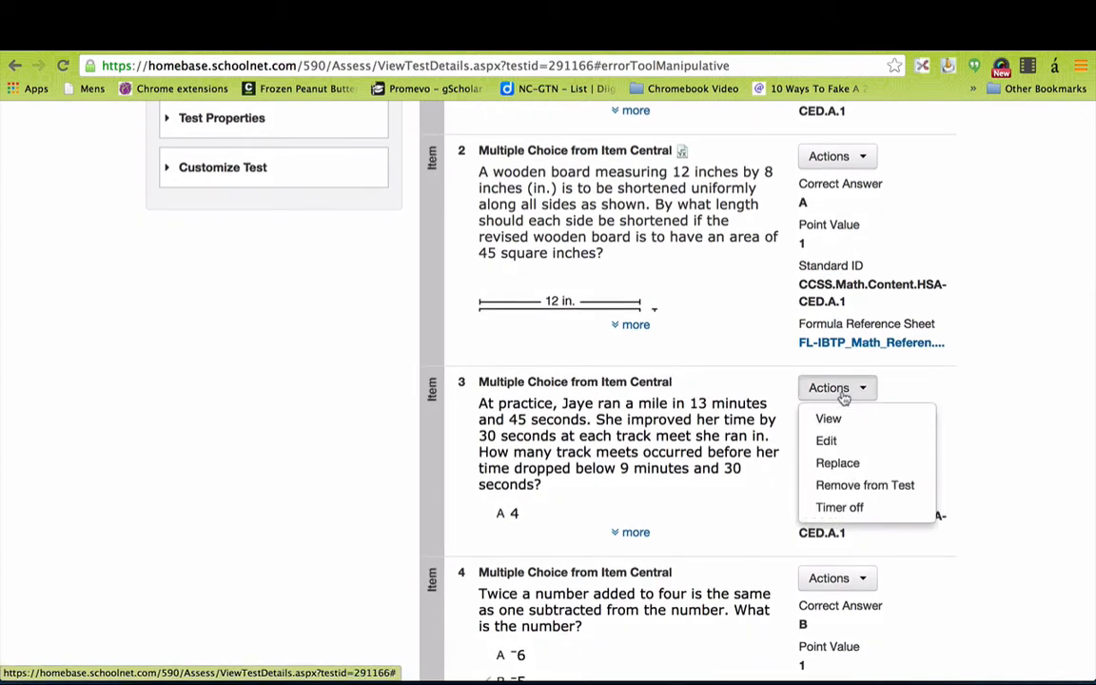
pyautogui.click(826, 440)
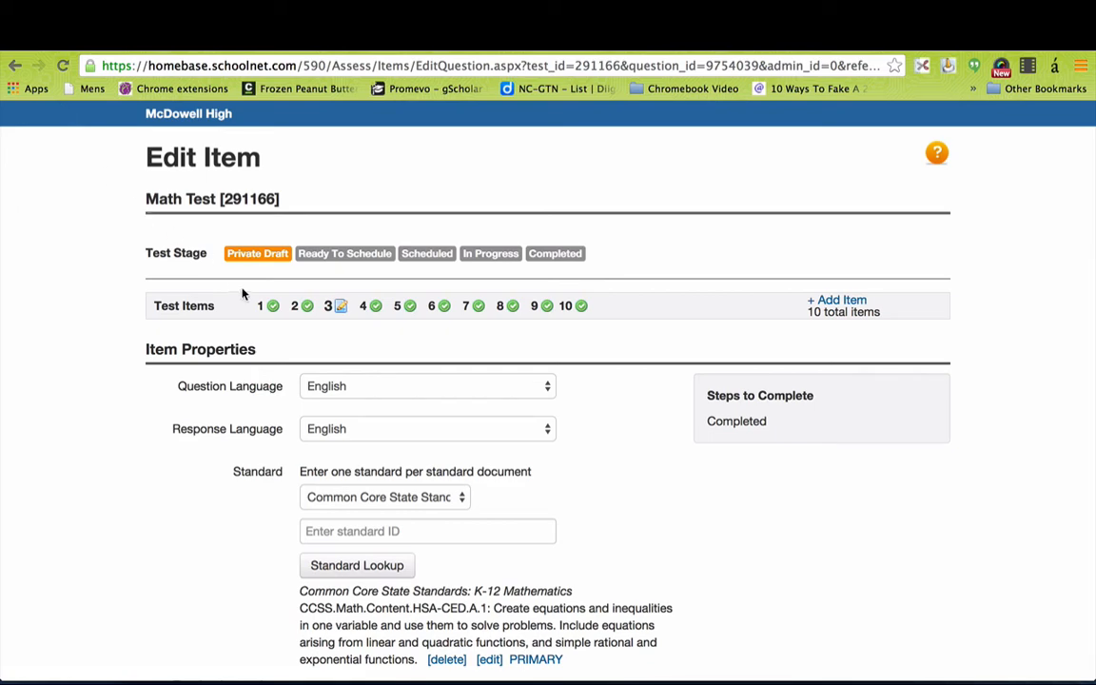
pyautogui.scroll(-8, 549, 456)
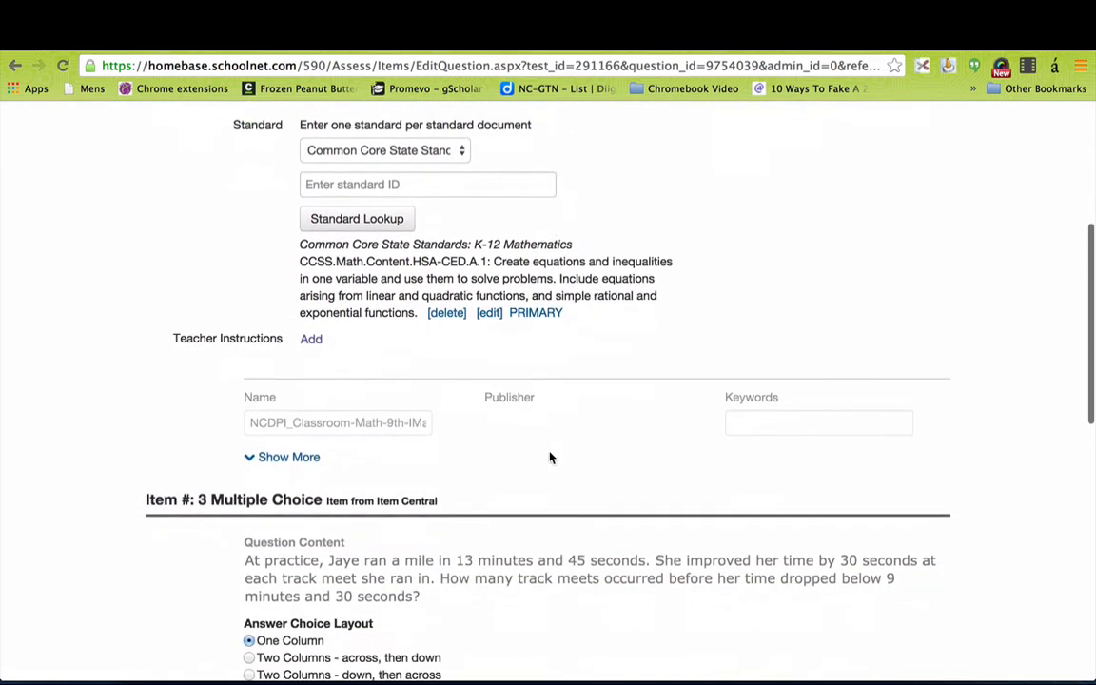
pyautogui.scroll(-5, 550, 457)
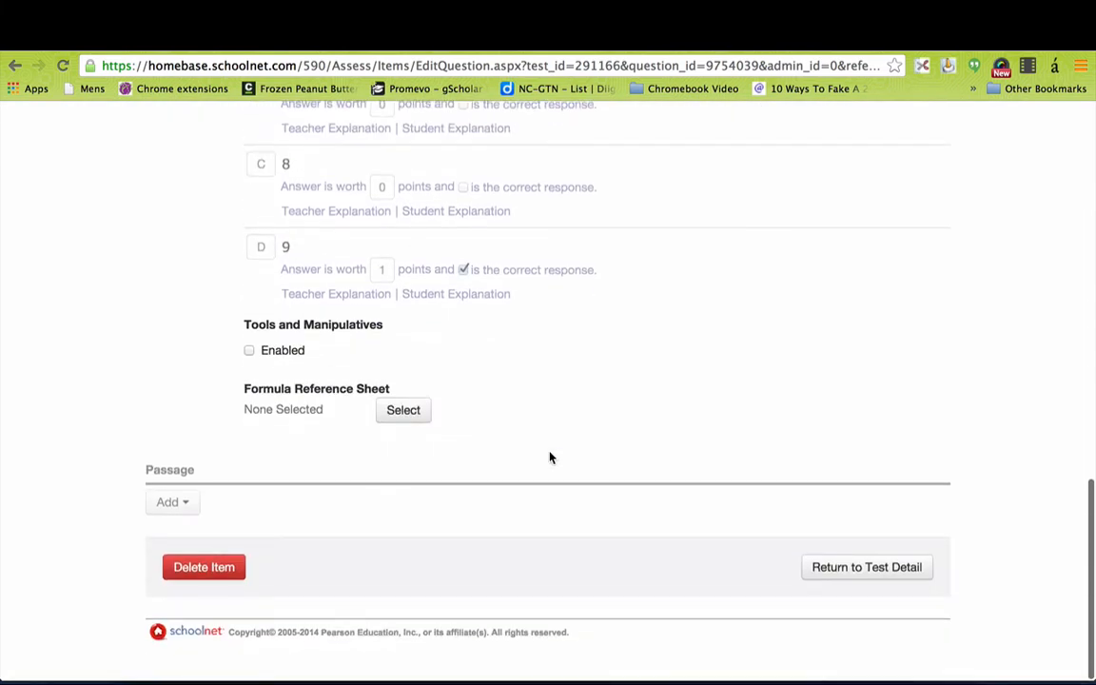
pyautogui.click(900, 579)
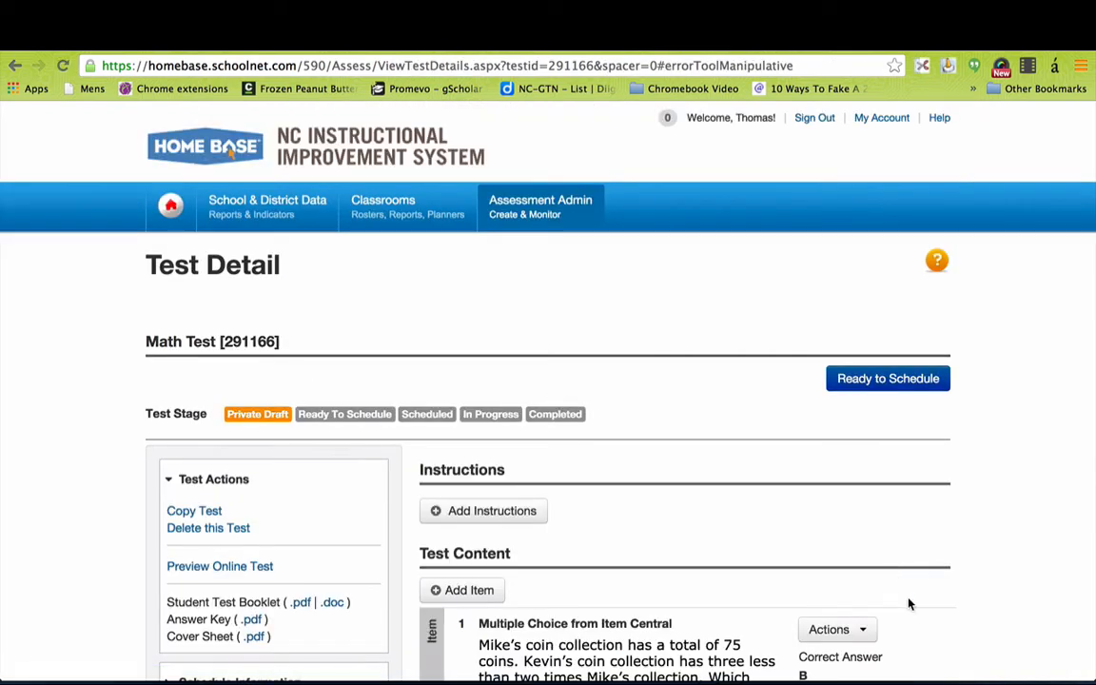
# Browse the test items, check item 2's actions, then open the student online preview.
pyautogui.scroll(-5, 984, 618)
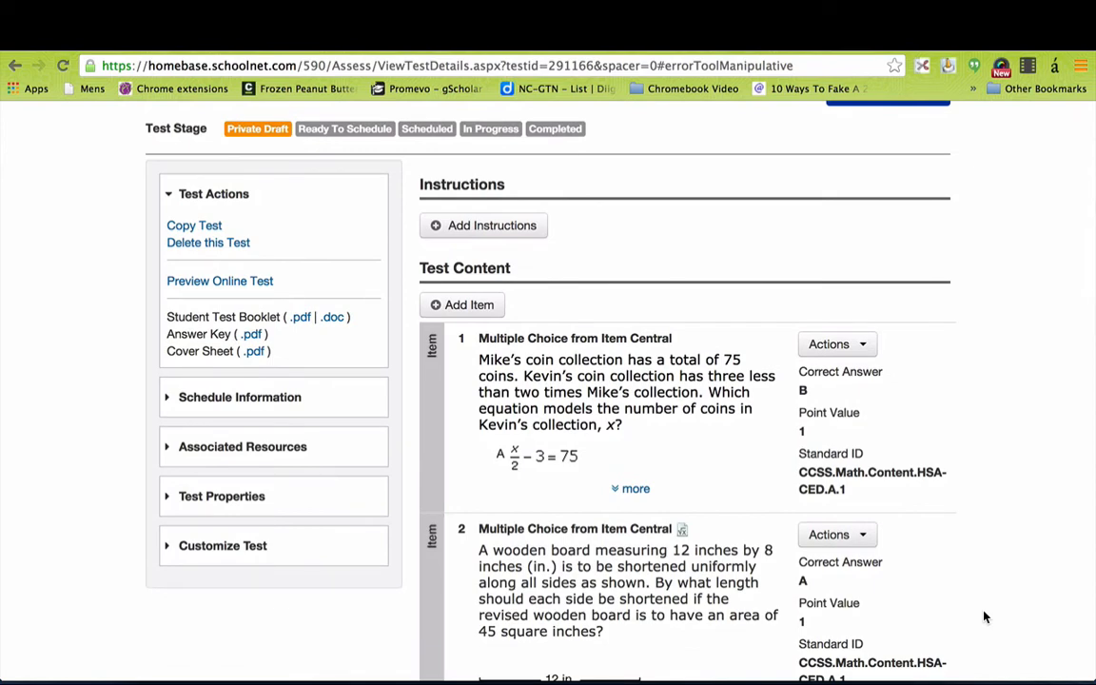
pyautogui.scroll(-2, 985, 617)
pyautogui.click(855, 454)
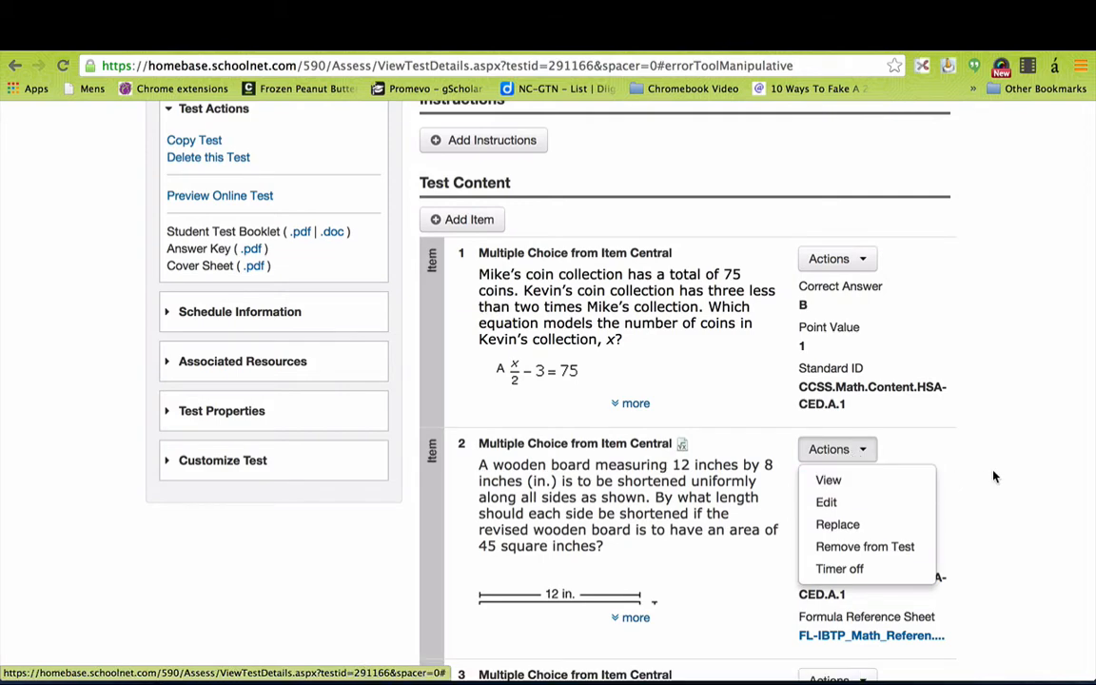
pyautogui.scroll(3, 1028, 418)
pyautogui.scroll(1, 1029, 419)
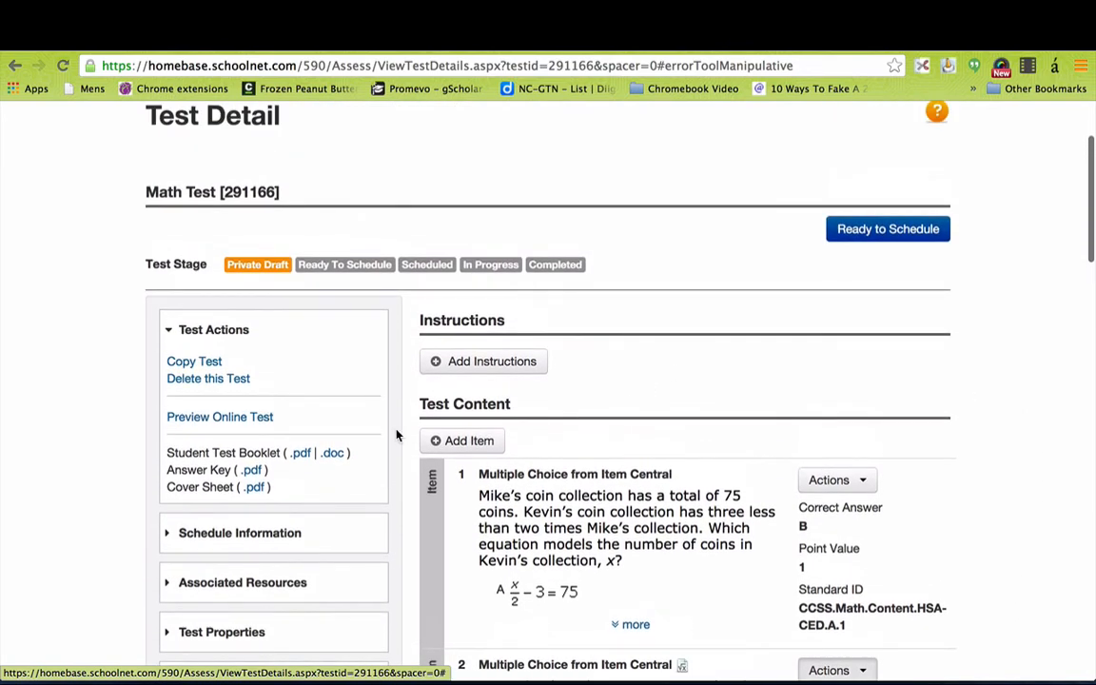
pyautogui.click(224, 418)
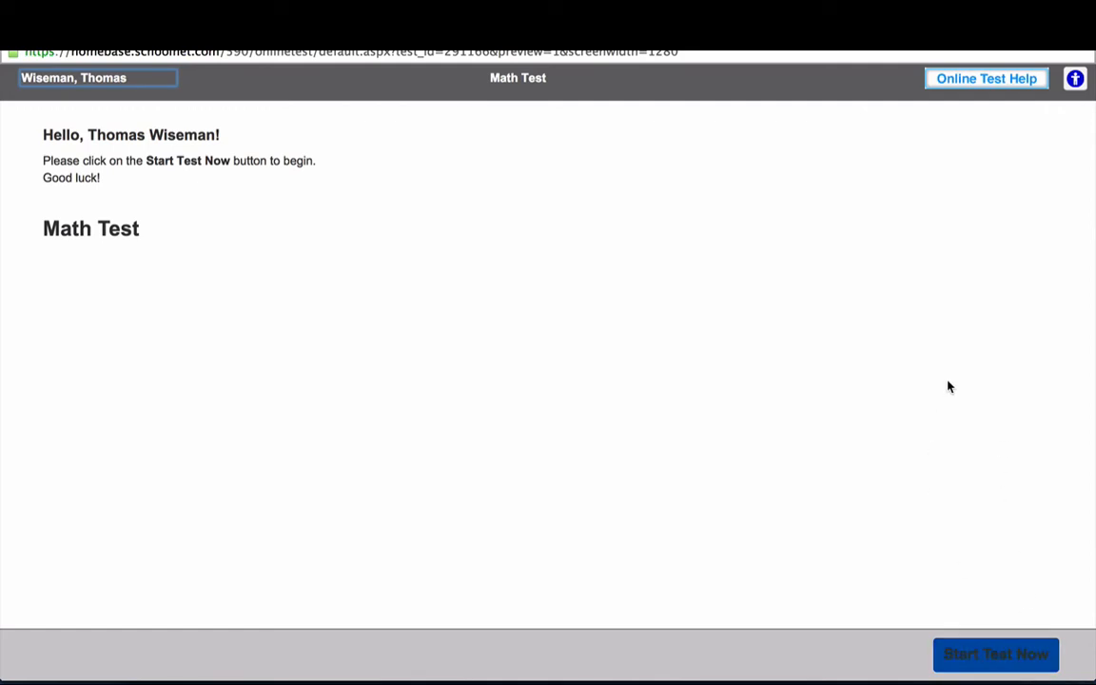
pyautogui.click(988, 651)
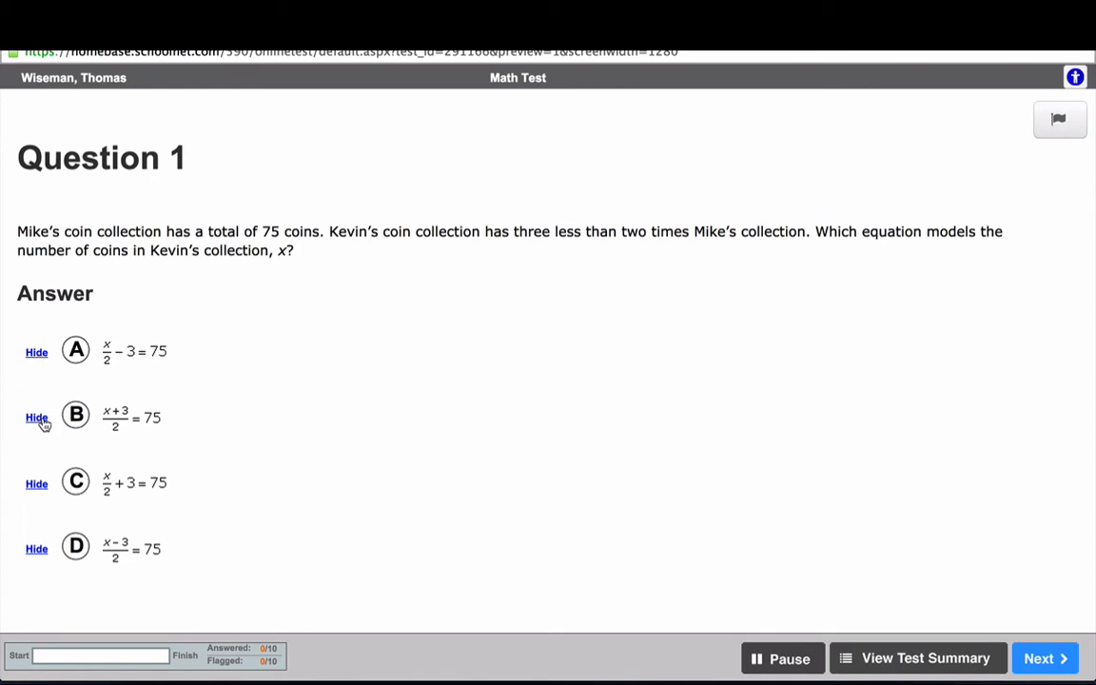
pyautogui.click(36, 487)
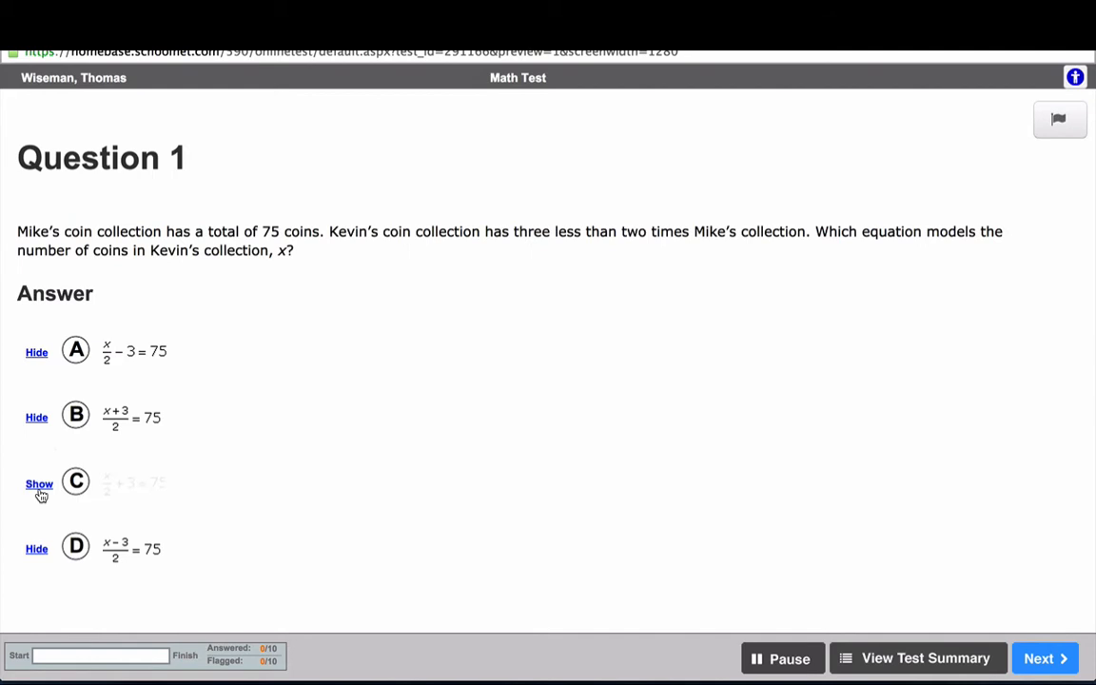
pyautogui.click(34, 424)
pyautogui.click(35, 418)
pyautogui.click(36, 487)
pyautogui.press('super+w')
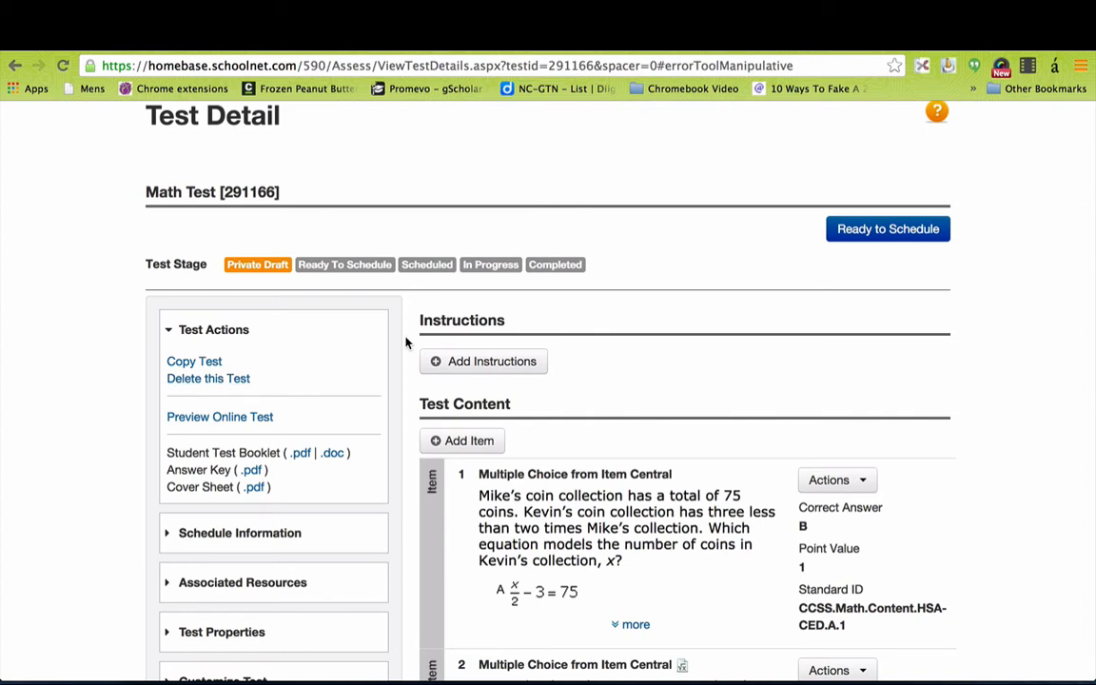
# Mark Math Test as Ready to Schedule and confirm the dialog.
pyautogui.click(894, 230)
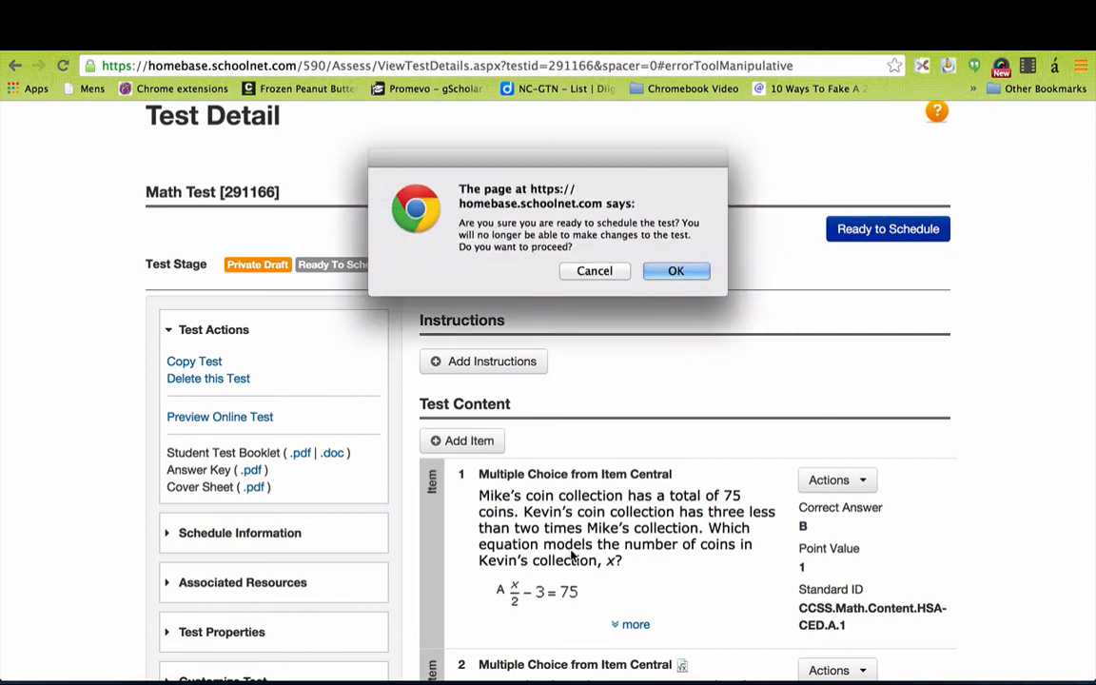
pyautogui.click(676, 270)
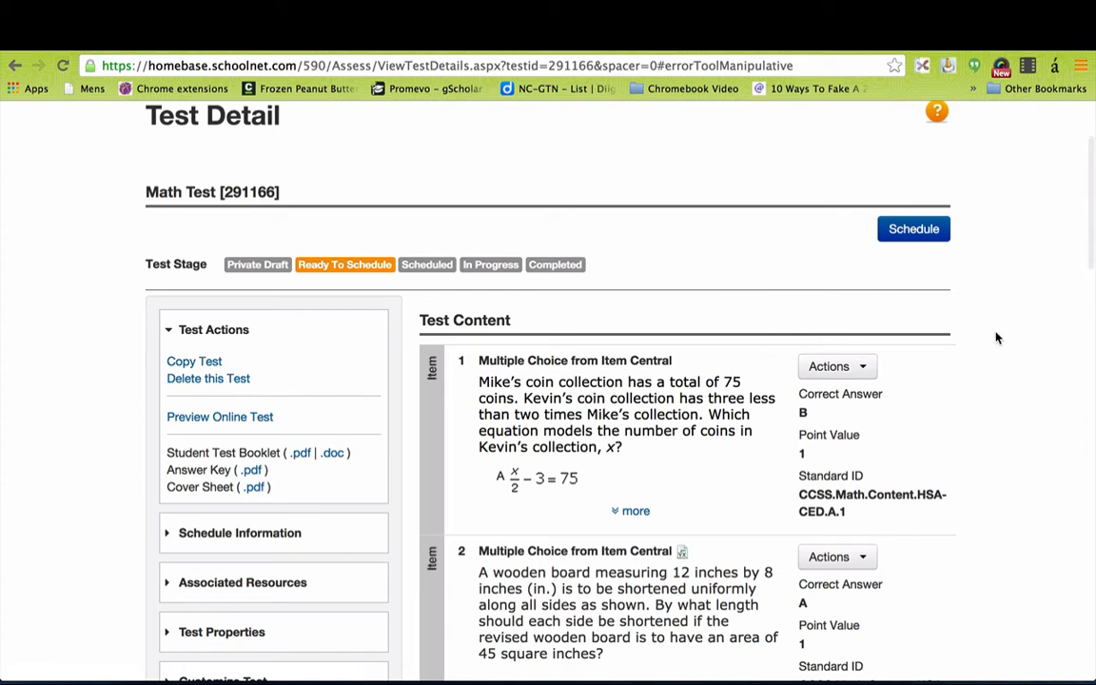
pyautogui.scroll(-1, 987, 326)
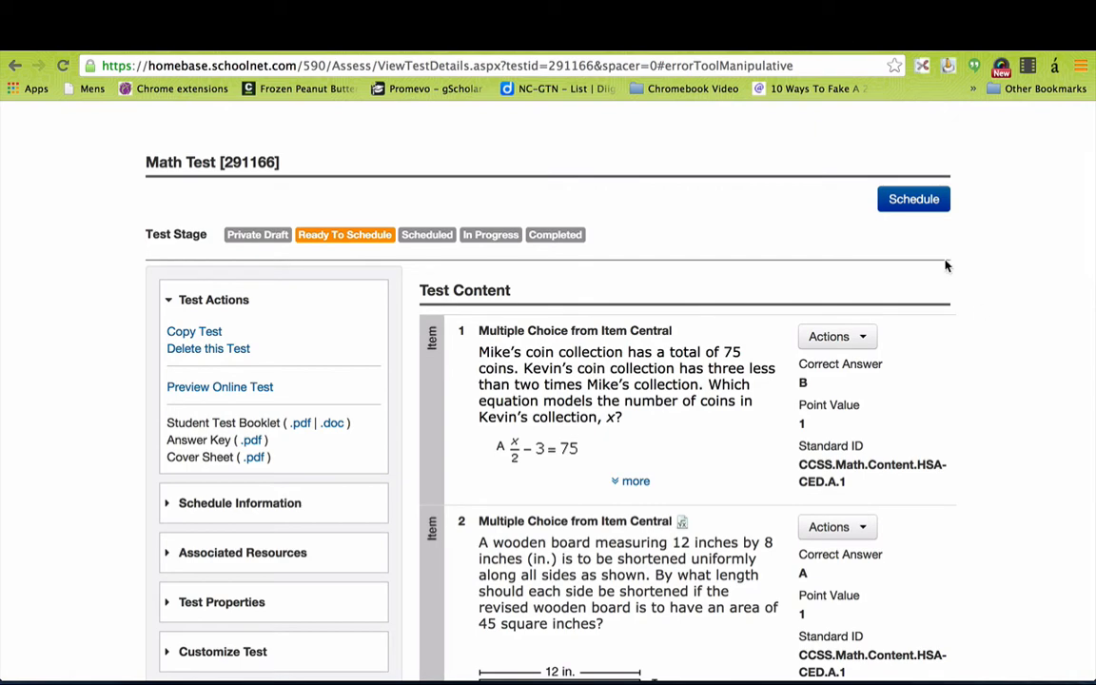
pyautogui.click(913, 200)
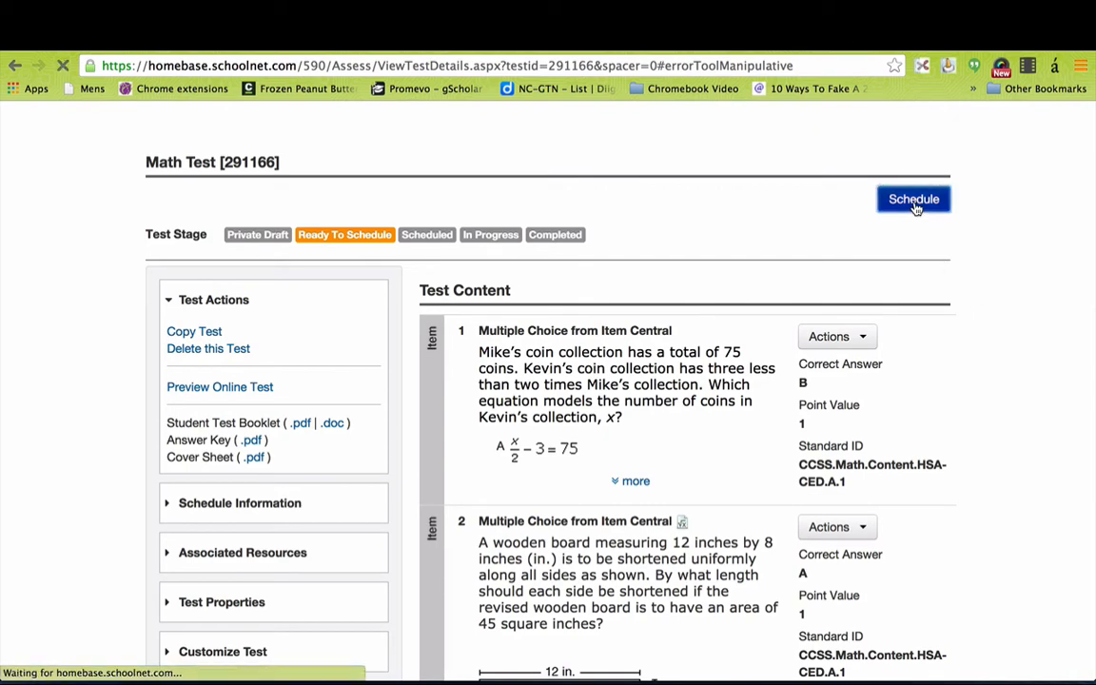
pyautogui.scroll(-3, 461, 552)
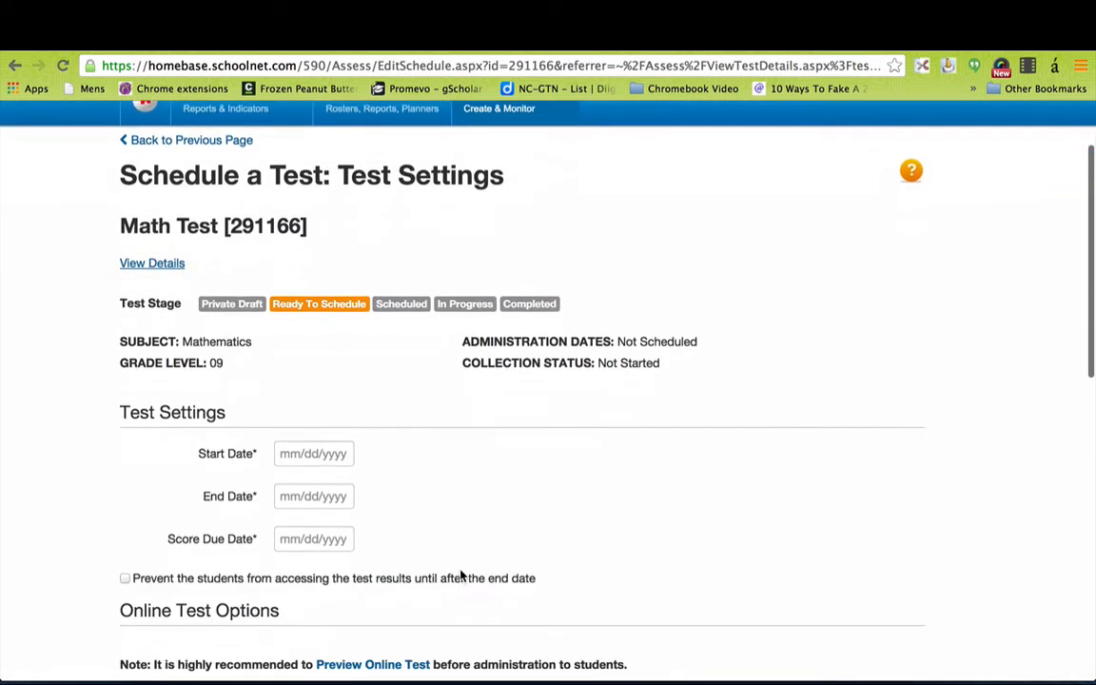
pyautogui.scroll(-1, 463, 576)
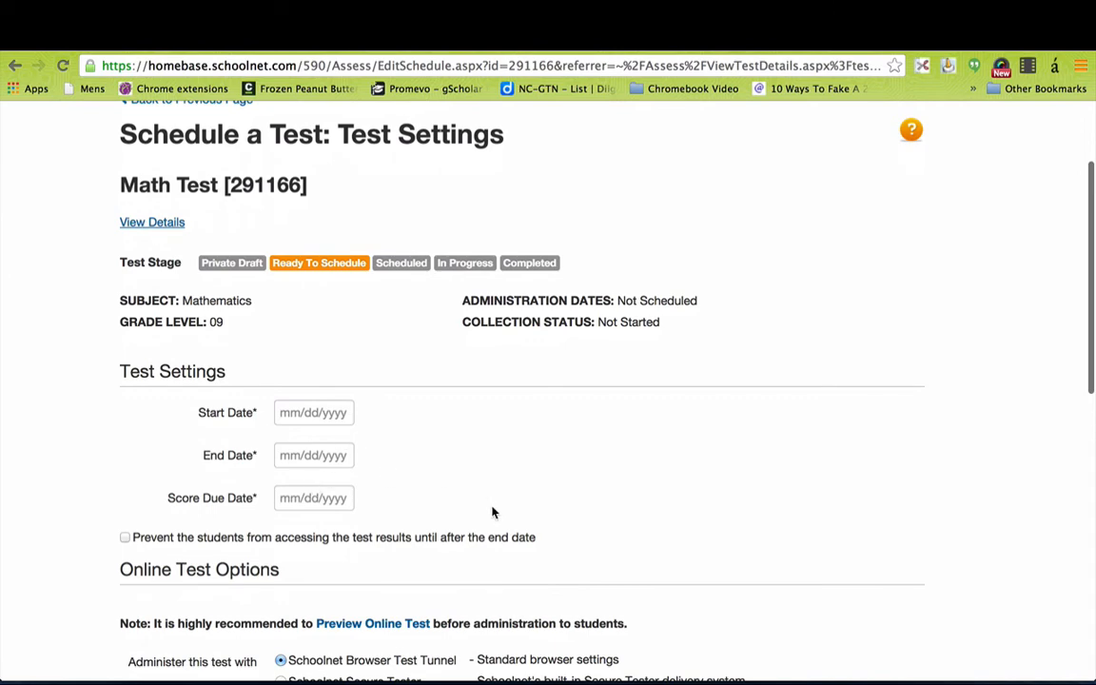
pyautogui.scroll(-2, 579, 506)
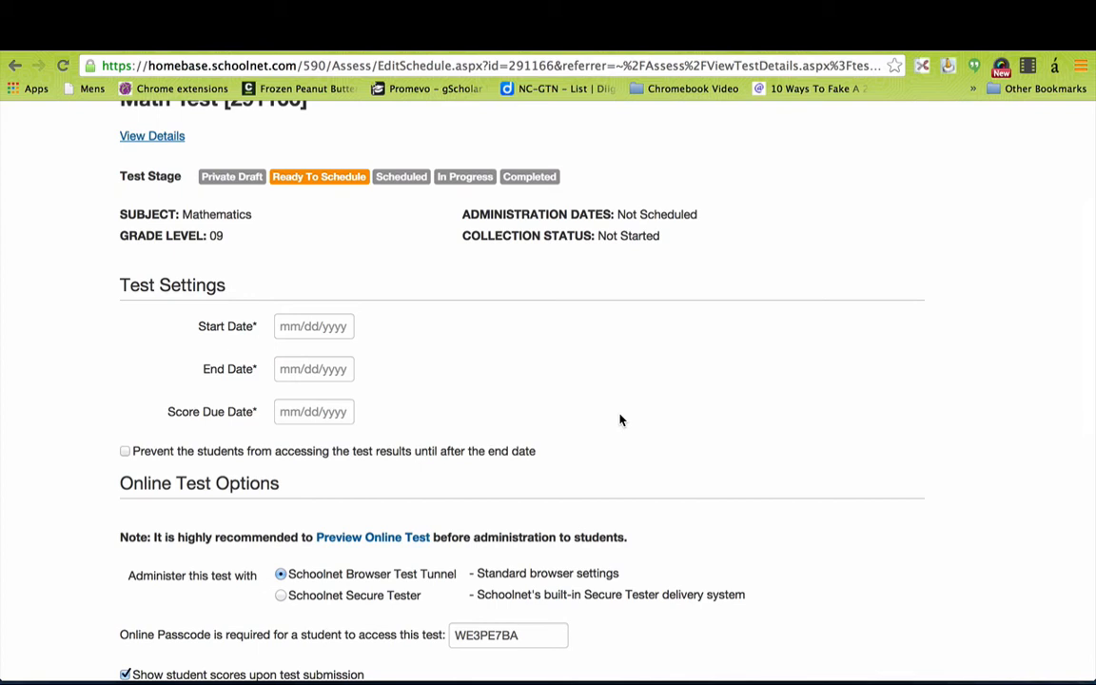
pyautogui.scroll(-1, 799, 515)
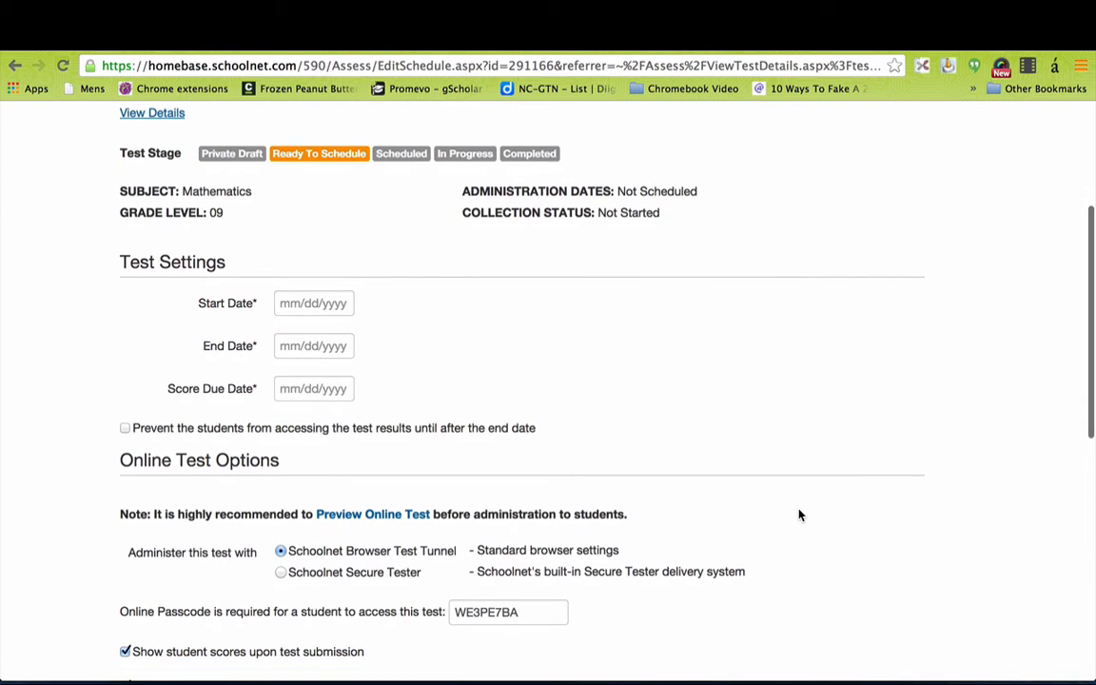
pyautogui.scroll(-5, 799, 514)
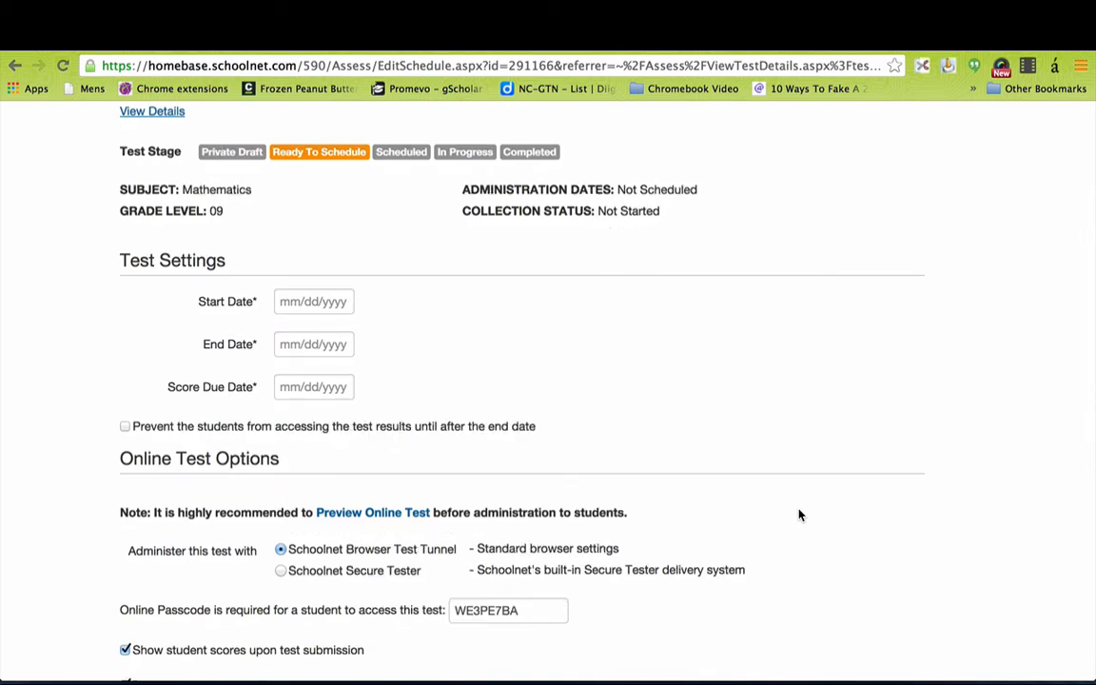
pyautogui.scroll(-1, 799, 515)
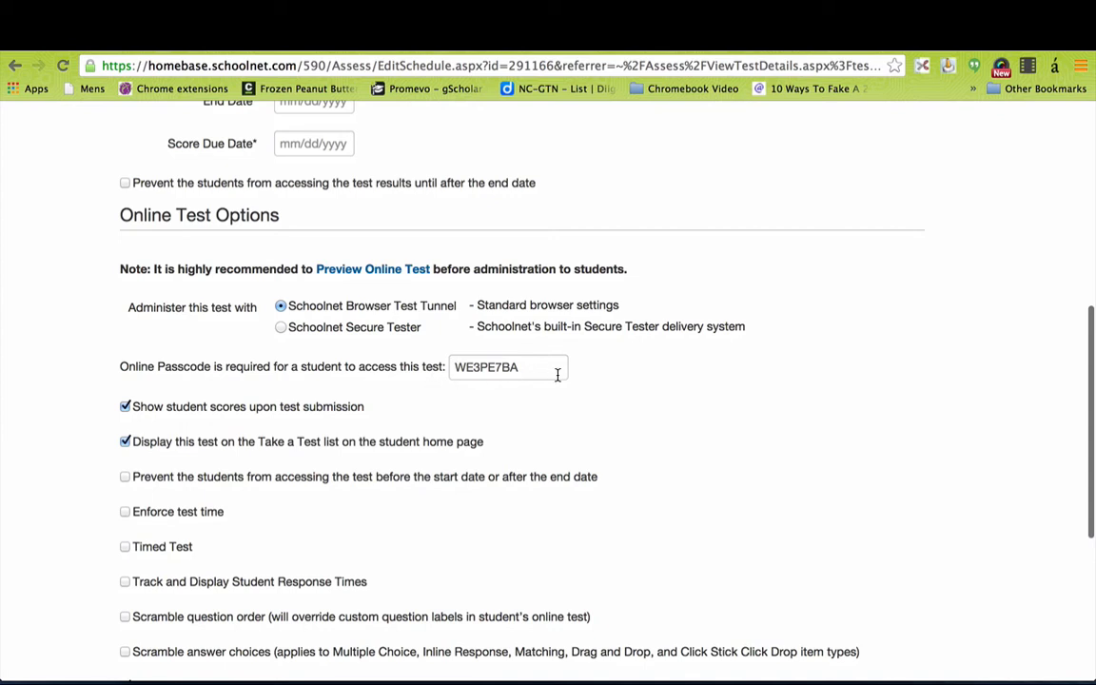
# Replace the online passcode with a new one and review the remaining test options.
pyautogui.doubleClick(528, 369)
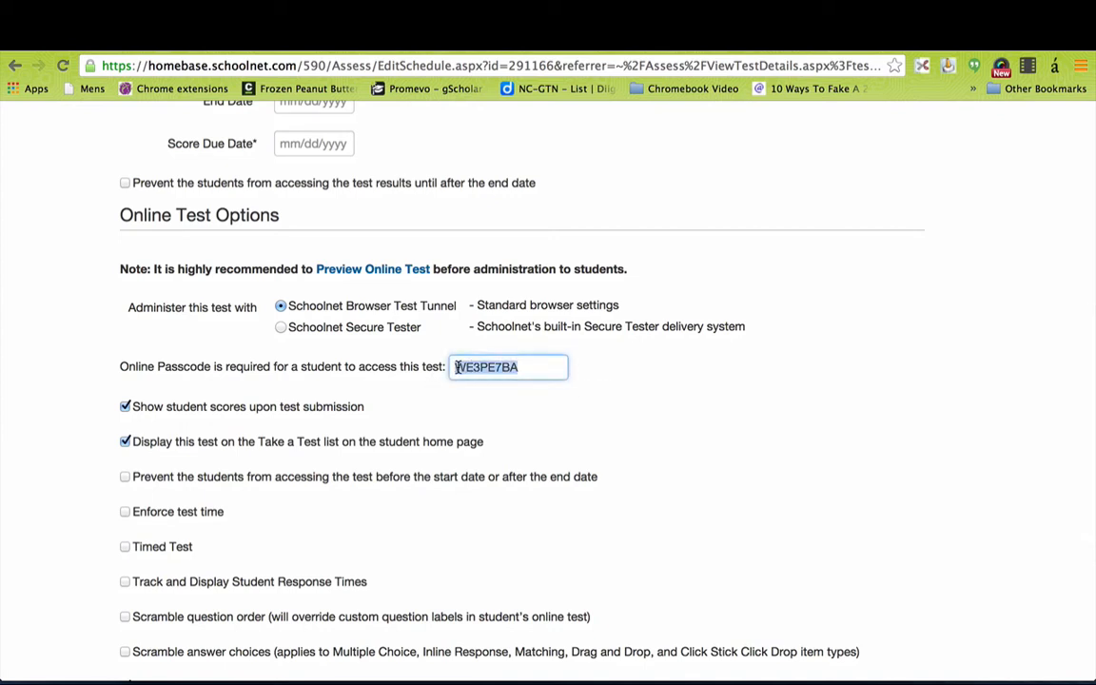
pyautogui.scroll(-5, 873, 578)
pyautogui.scroll(-2, 874, 578)
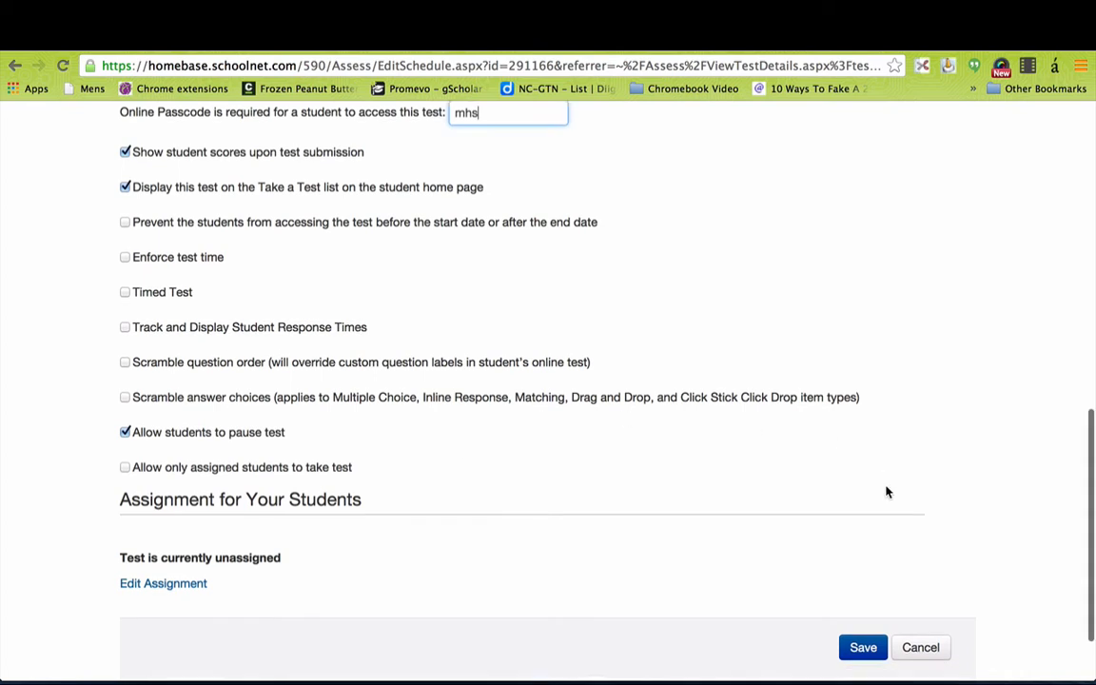
pyautogui.scroll(-3, 886, 492)
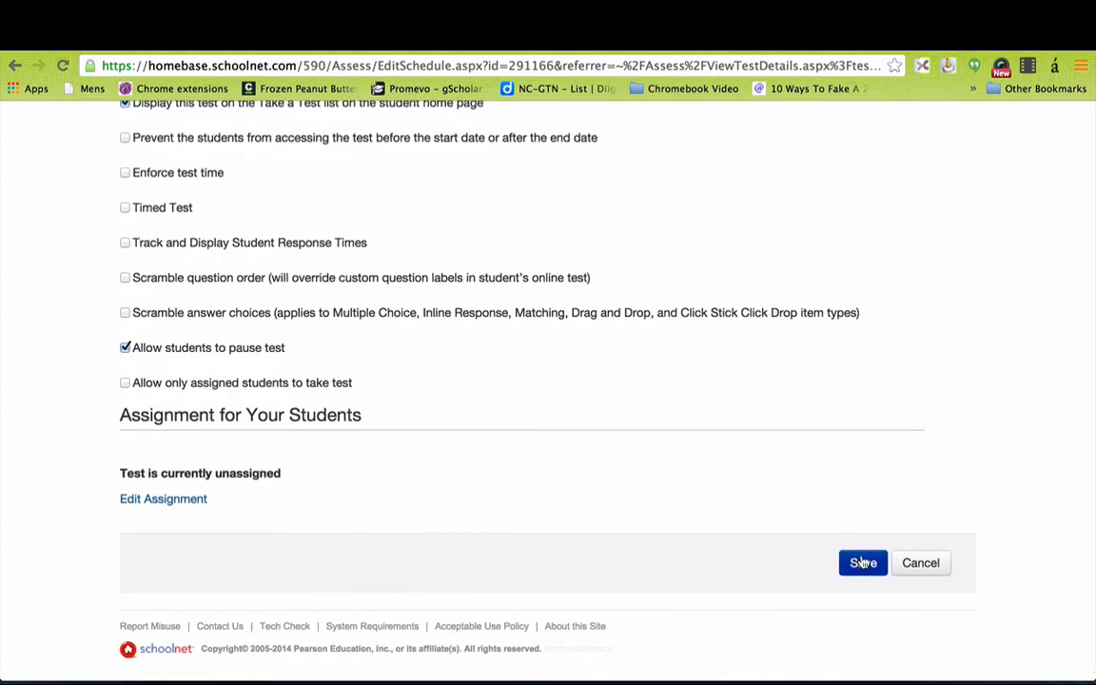
pyautogui.scroll(3, 876, 476)
pyautogui.scroll(10, 864, 489)
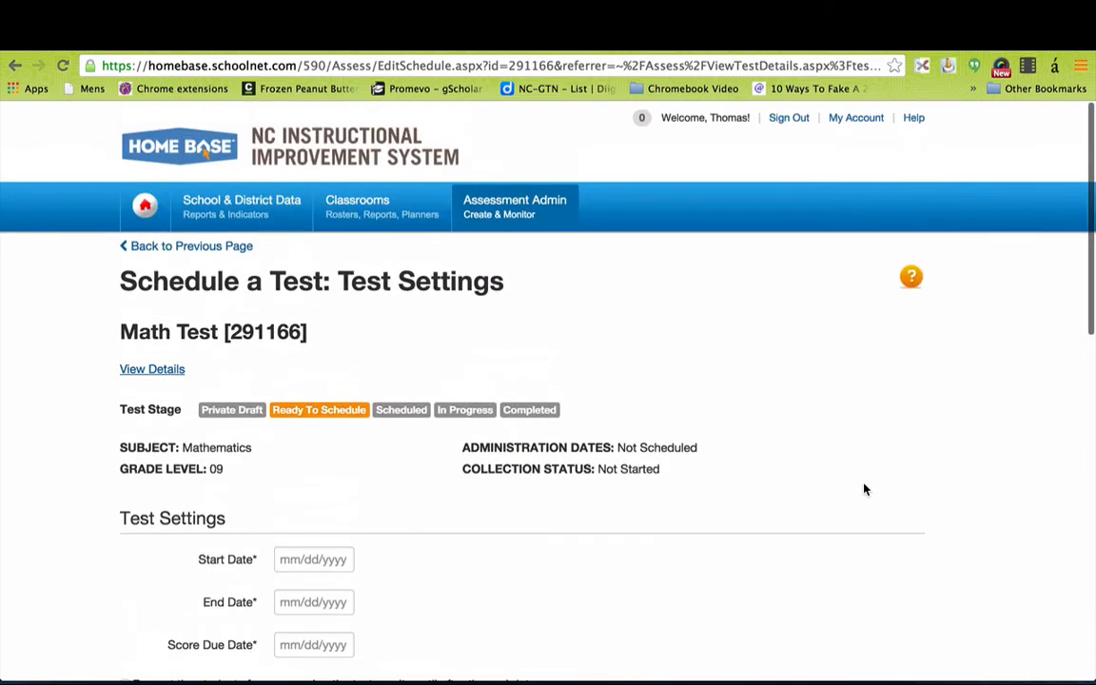
# Pause the ScreenFlow recording and leave Math Test's scheduling page for the Home Base home page.
pyautogui.scroll(-3, 864, 489)
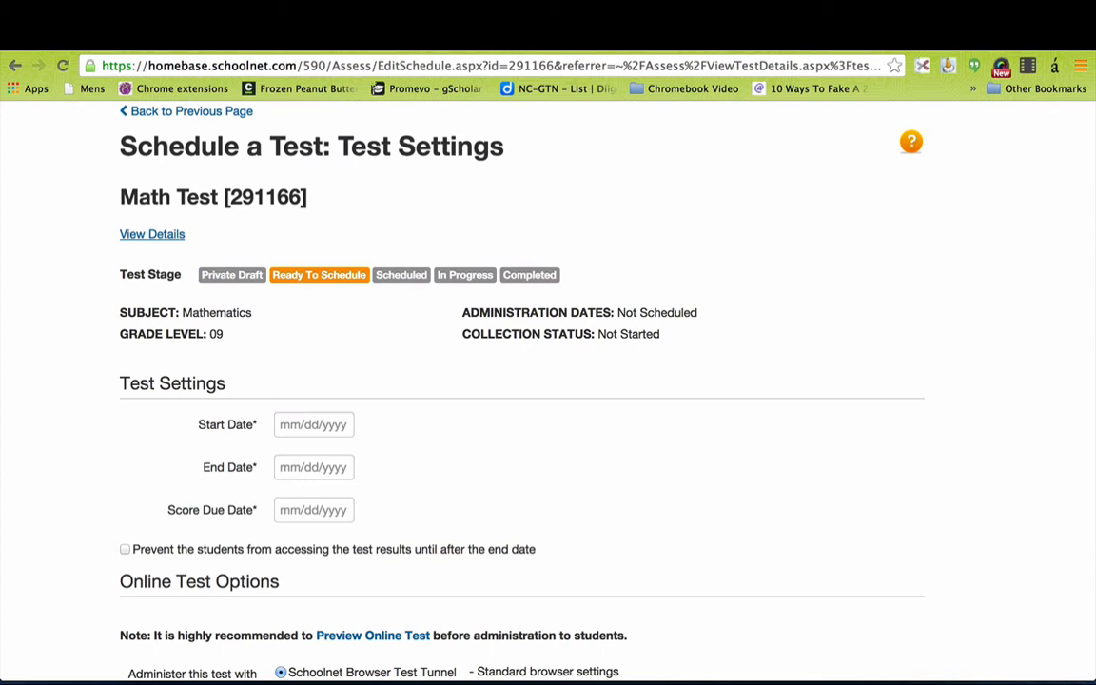
pyautogui.click(776, 43)
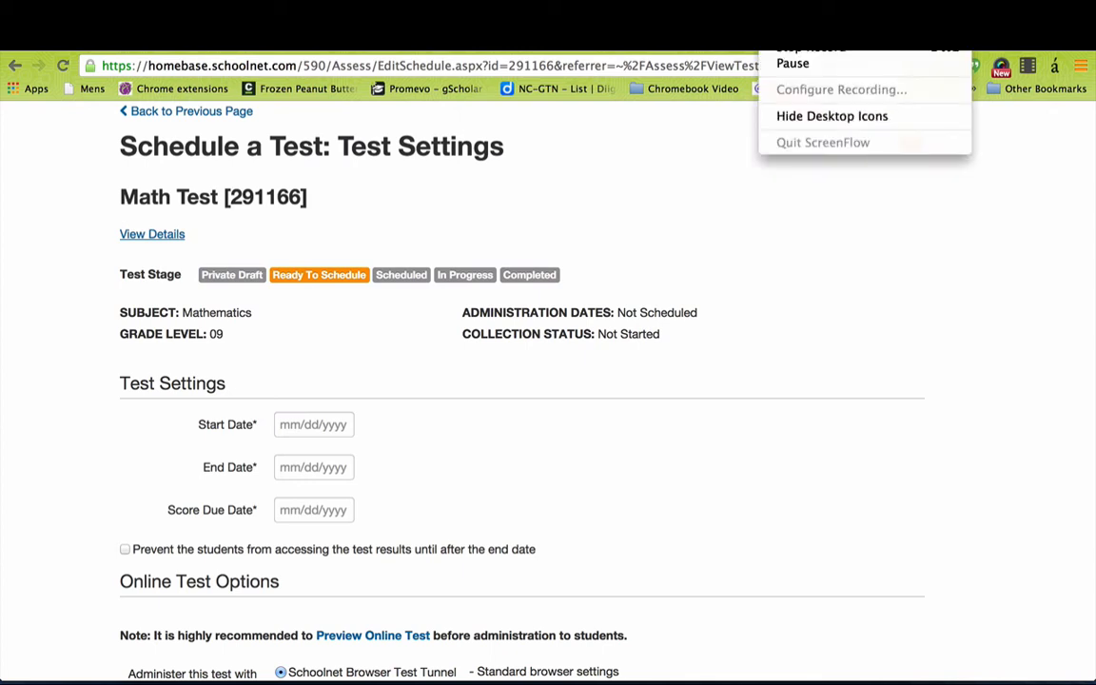
pyautogui.click(792, 61)
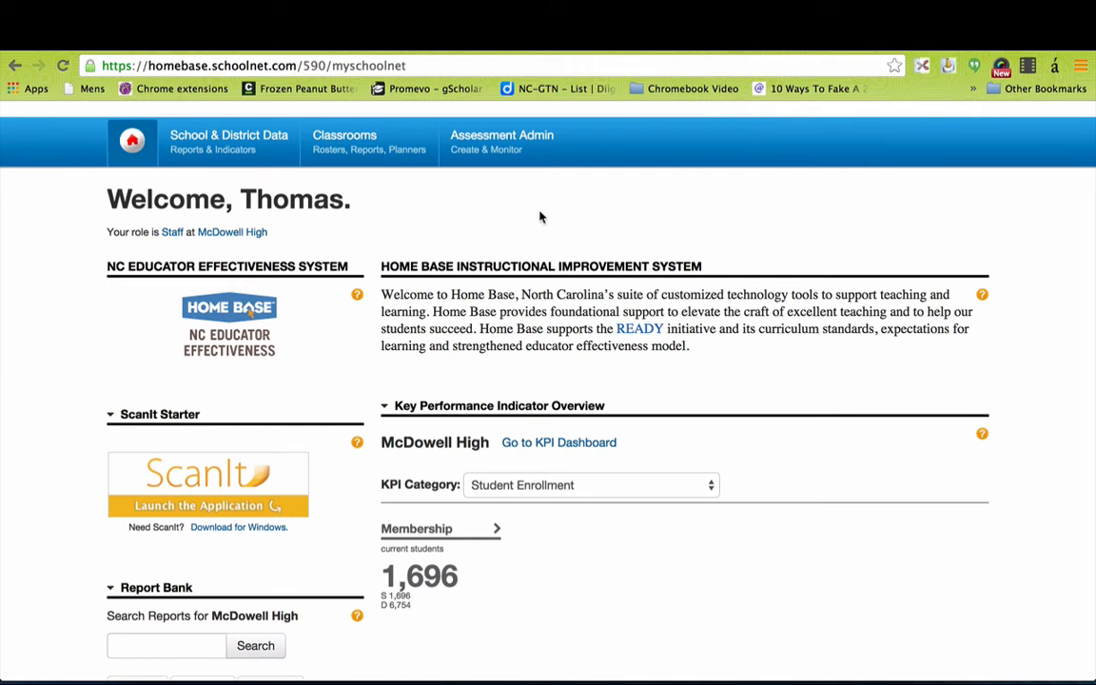
# Go to Assessment Admin > Create and choose Start Now under Create a Test Manually.
pyautogui.moveTo(501, 140)
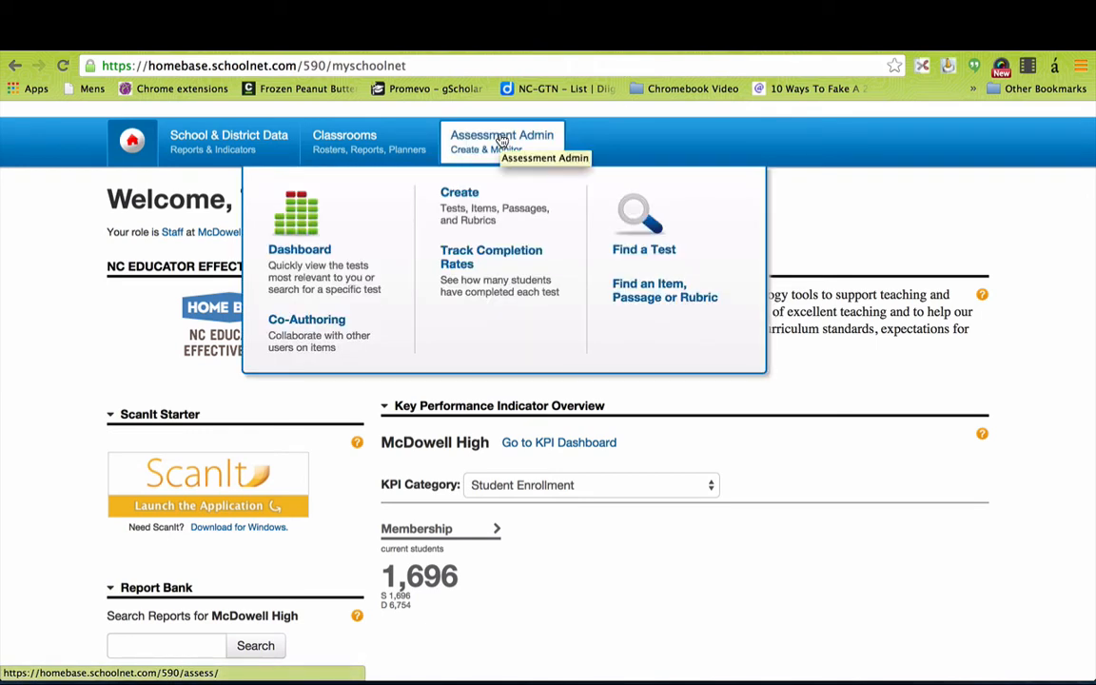
pyautogui.click(454, 196)
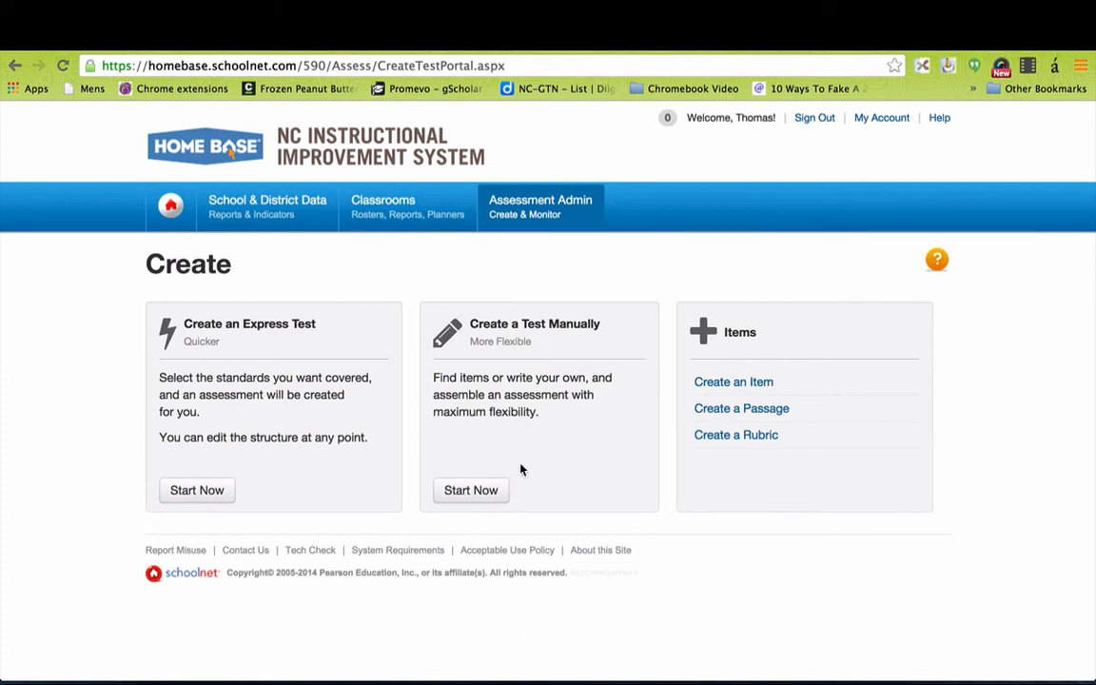
pyautogui.click(467, 493)
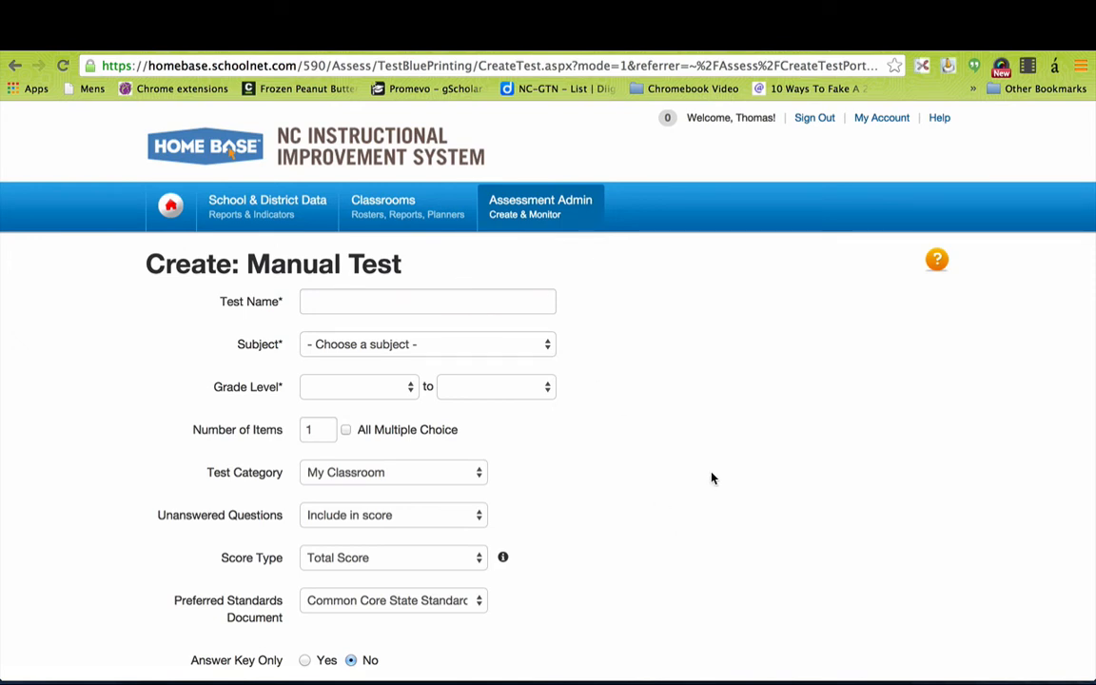
# Name the new test 'Demo Test' and set its subject to Social Sciences and History.
pyautogui.scroll(-2, 712, 478)
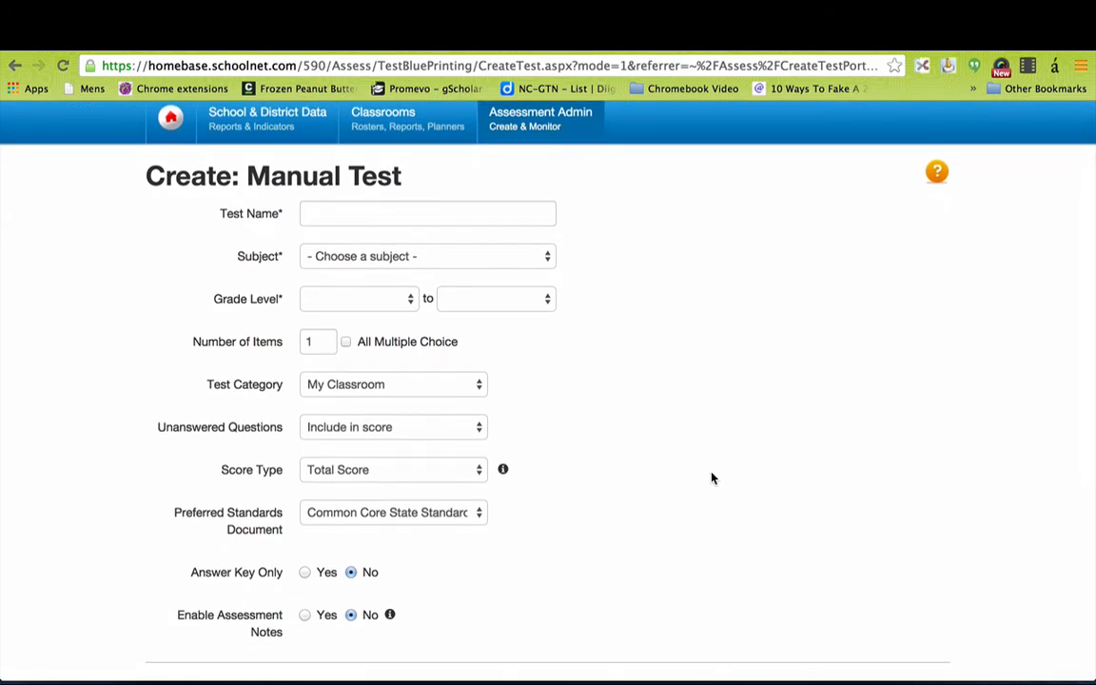
pyautogui.scroll(-3, 712, 477)
pyautogui.scroll(5, 711, 478)
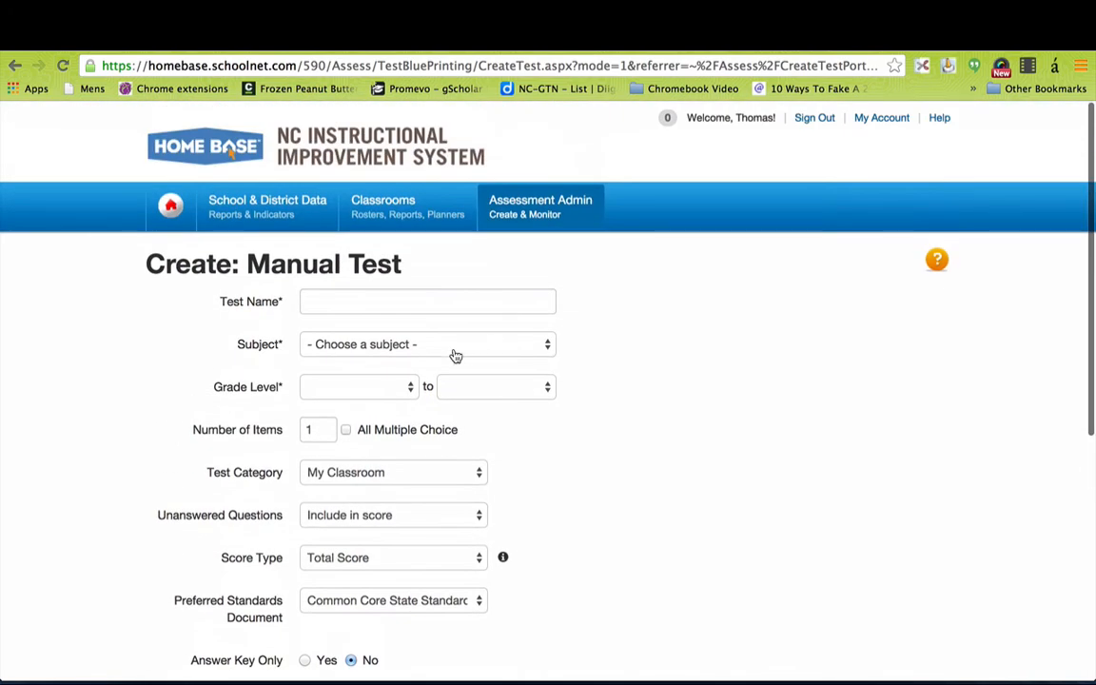
pyautogui.click(431, 309)
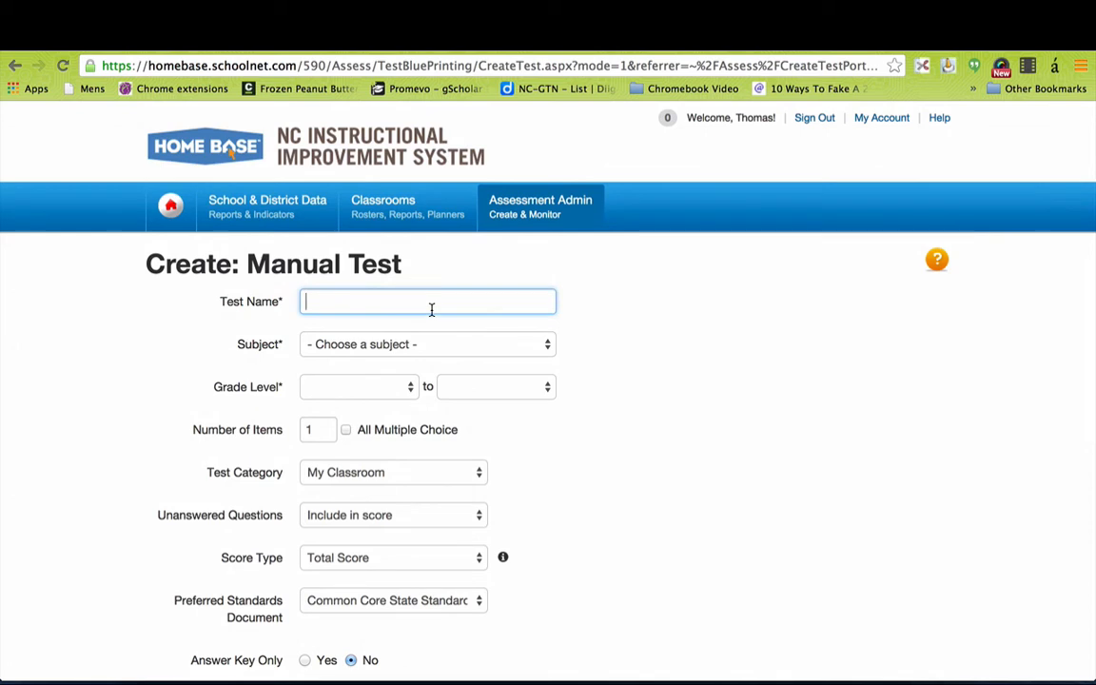
pyautogui.write('Demo Test')
pyautogui.click(415, 341)
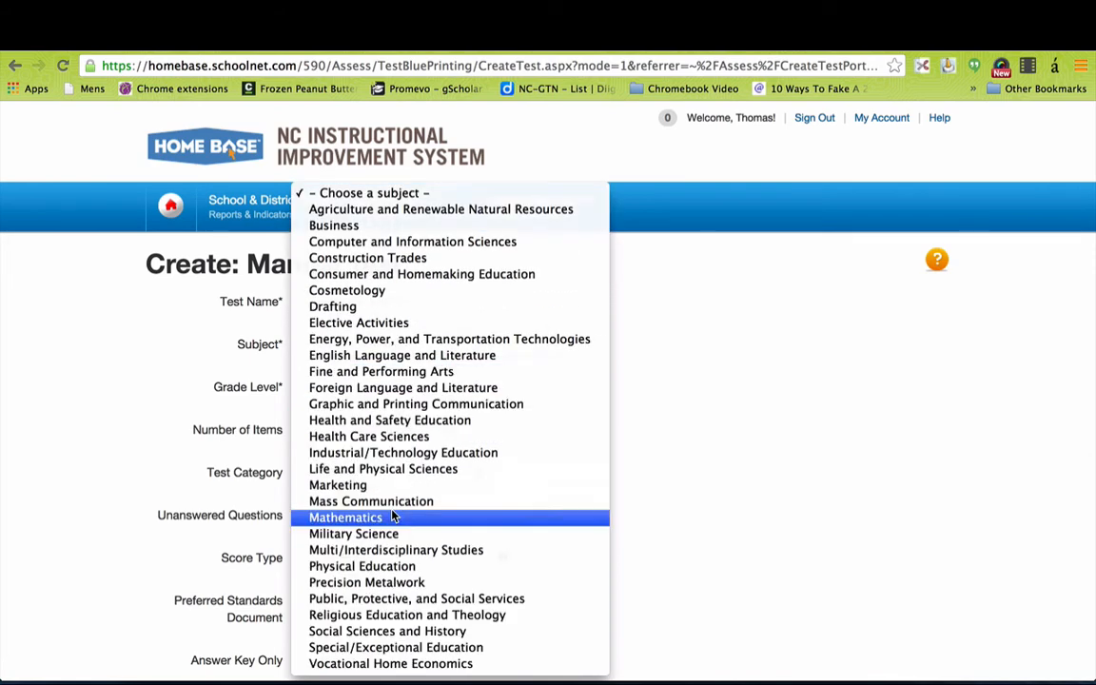
pyautogui.click(399, 630)
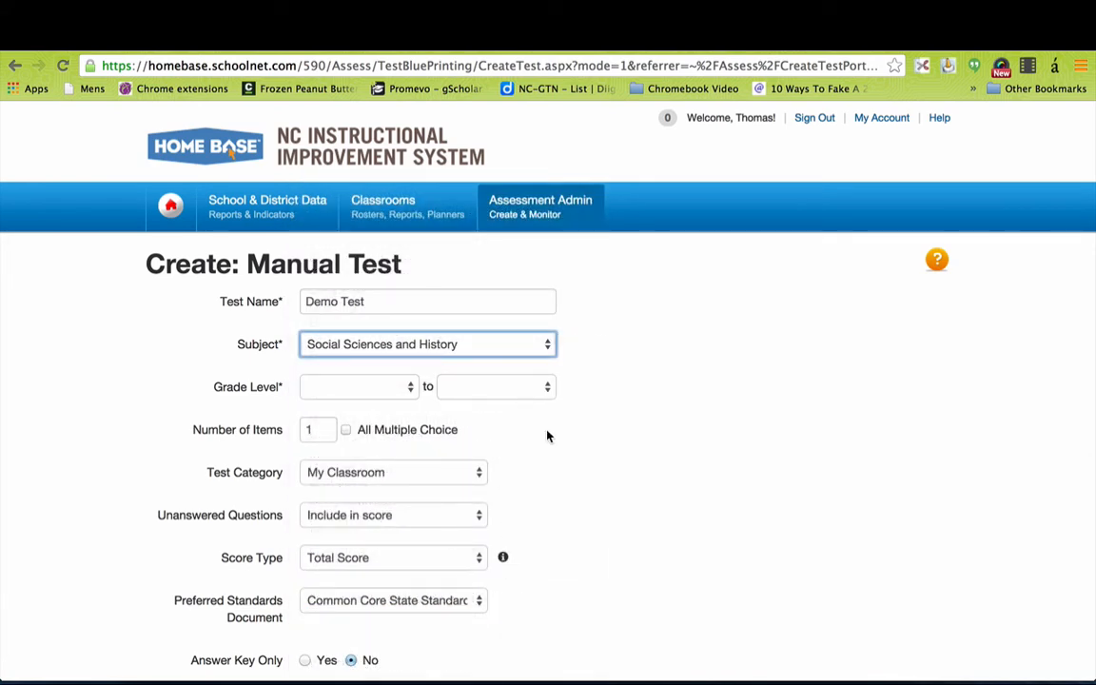
# Set the grade levels from 09 to 12 and change the number of items from 1 to 5.
pyautogui.click(403, 389)
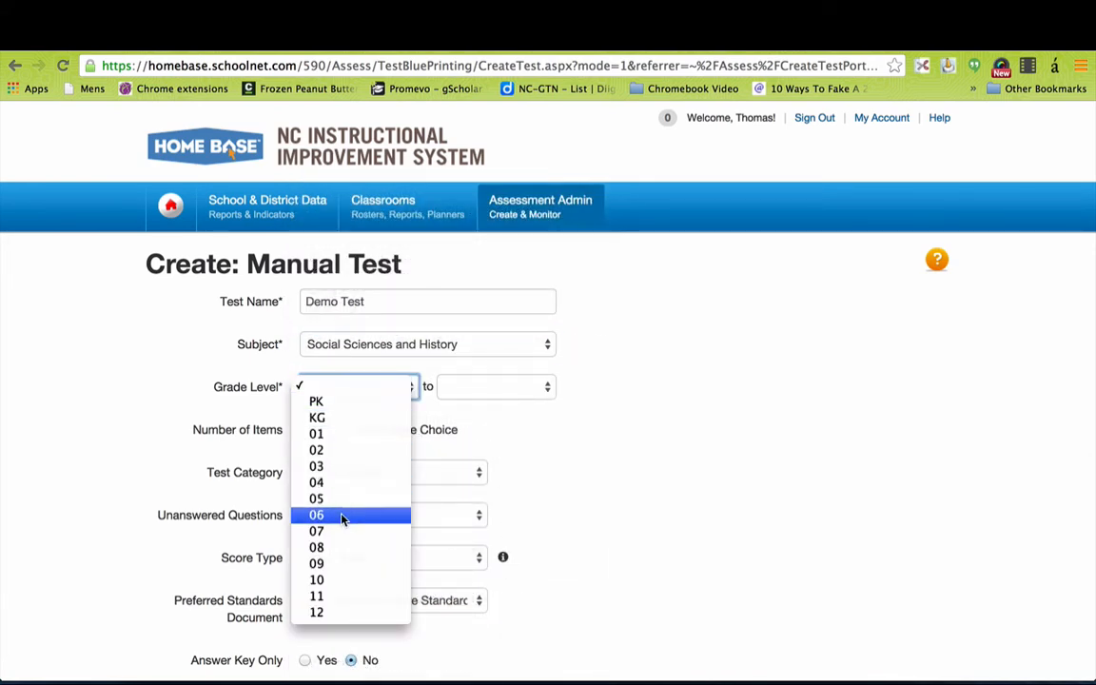
pyautogui.click(343, 564)
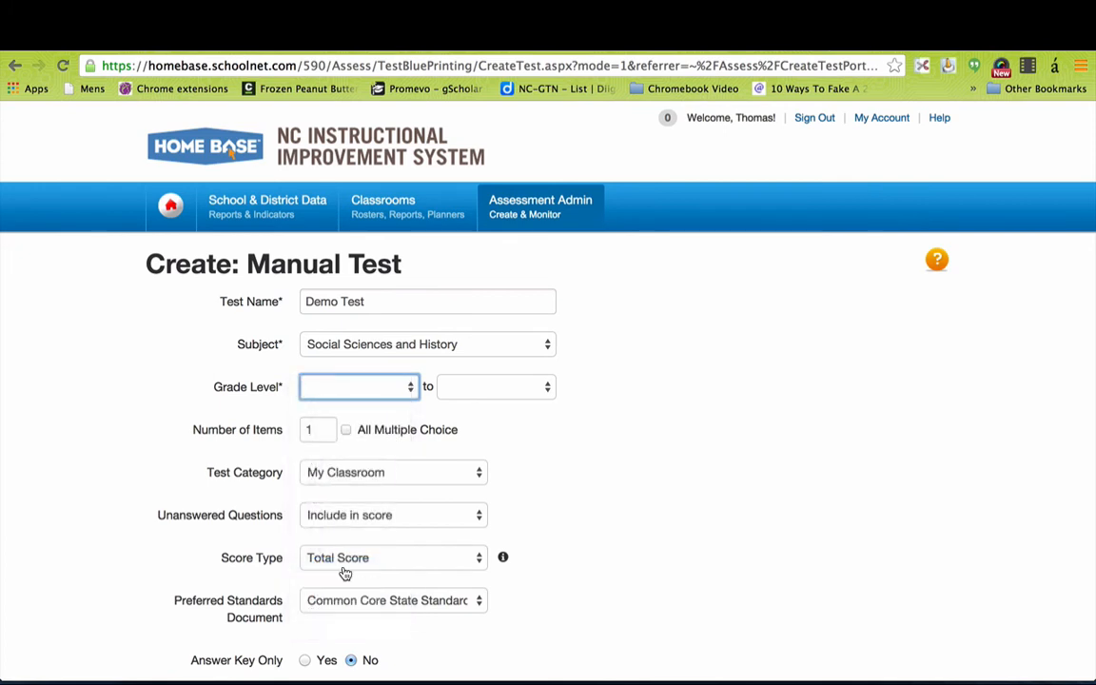
pyautogui.click(500, 389)
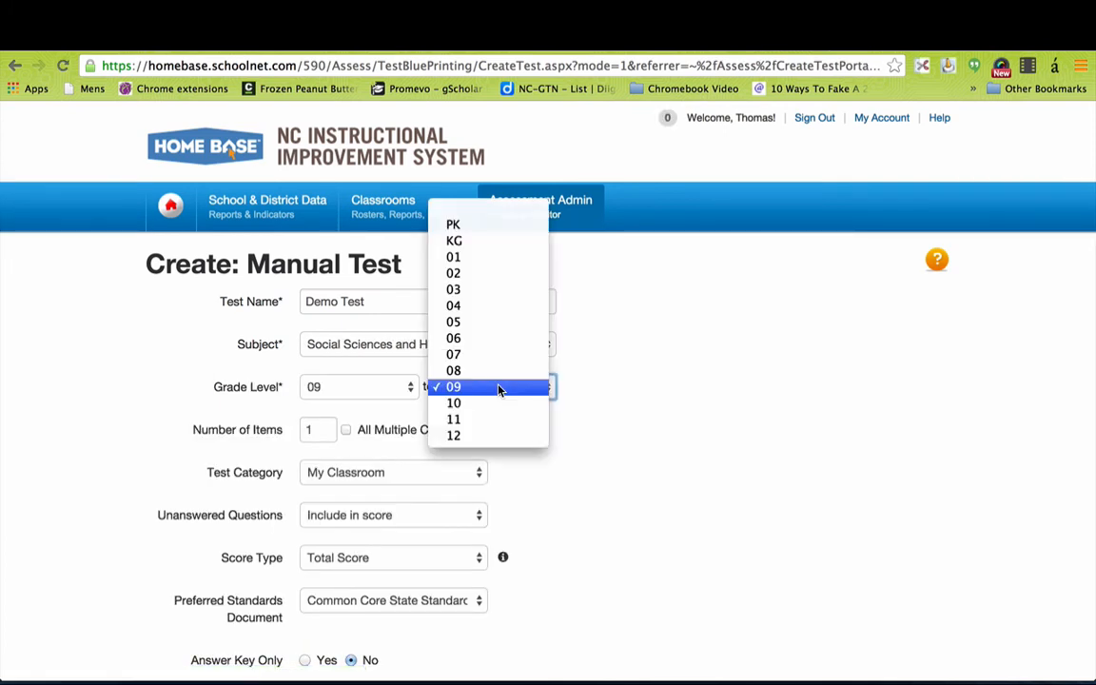
pyautogui.click(477, 437)
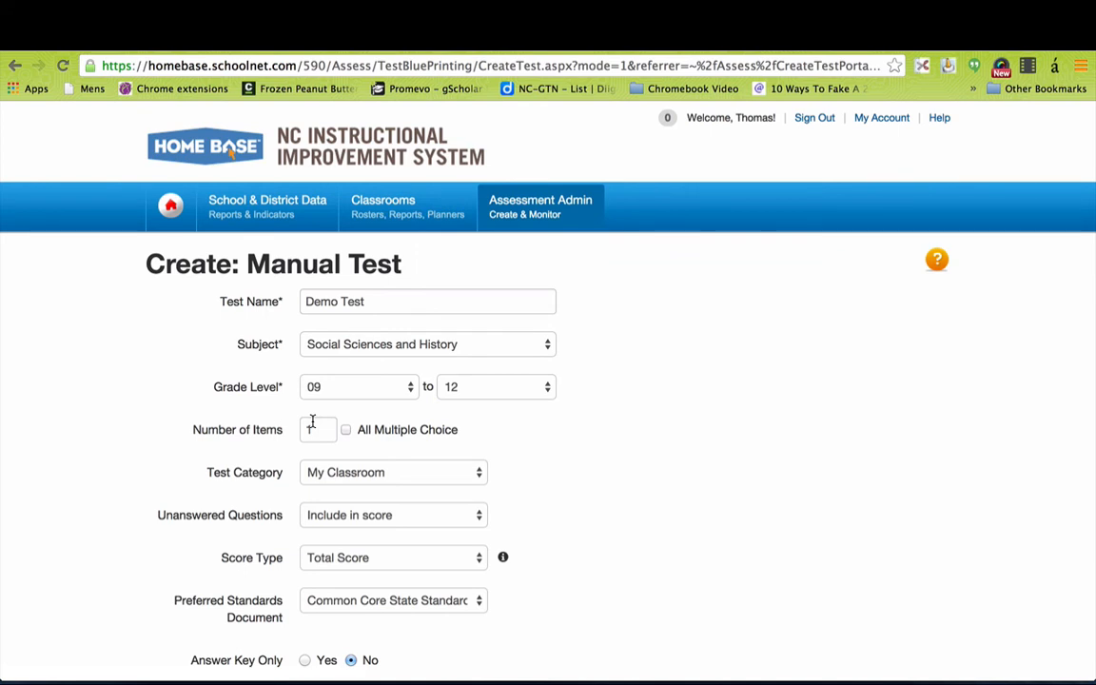
pyautogui.click(321, 431)
pyautogui.press('BackSpace')
pyautogui.write('5')
# Set the Preferred Standards Document to North Carolina Extended Standards: Social Studies.
pyautogui.scroll(-1, 542, 550)
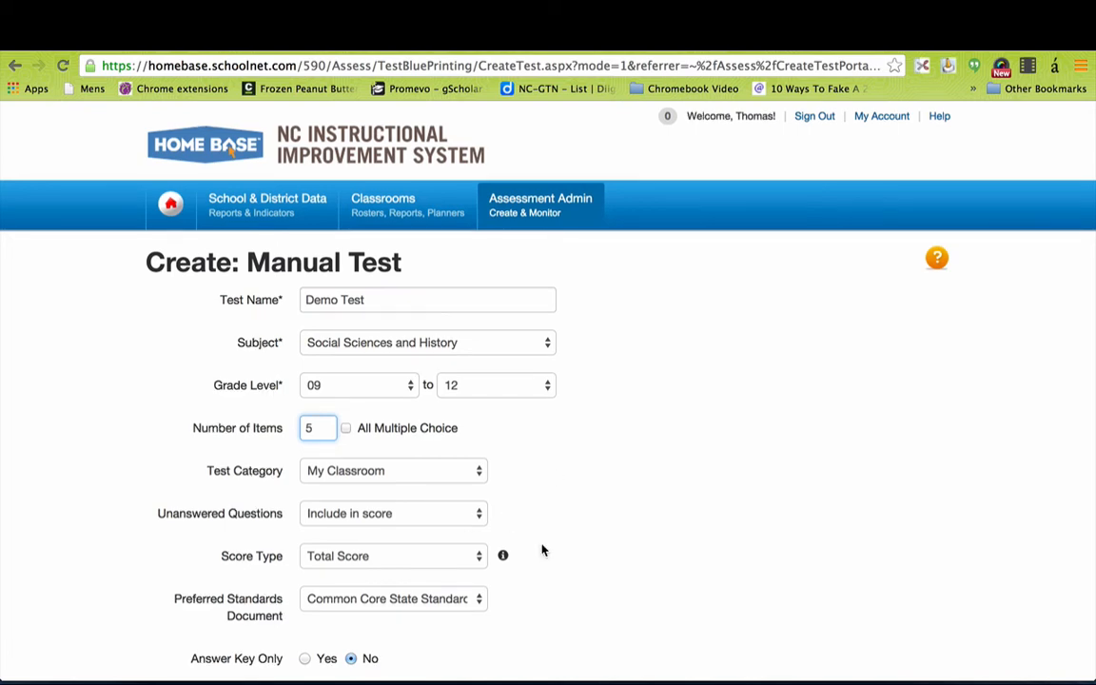
pyautogui.scroll(-5, 542, 550)
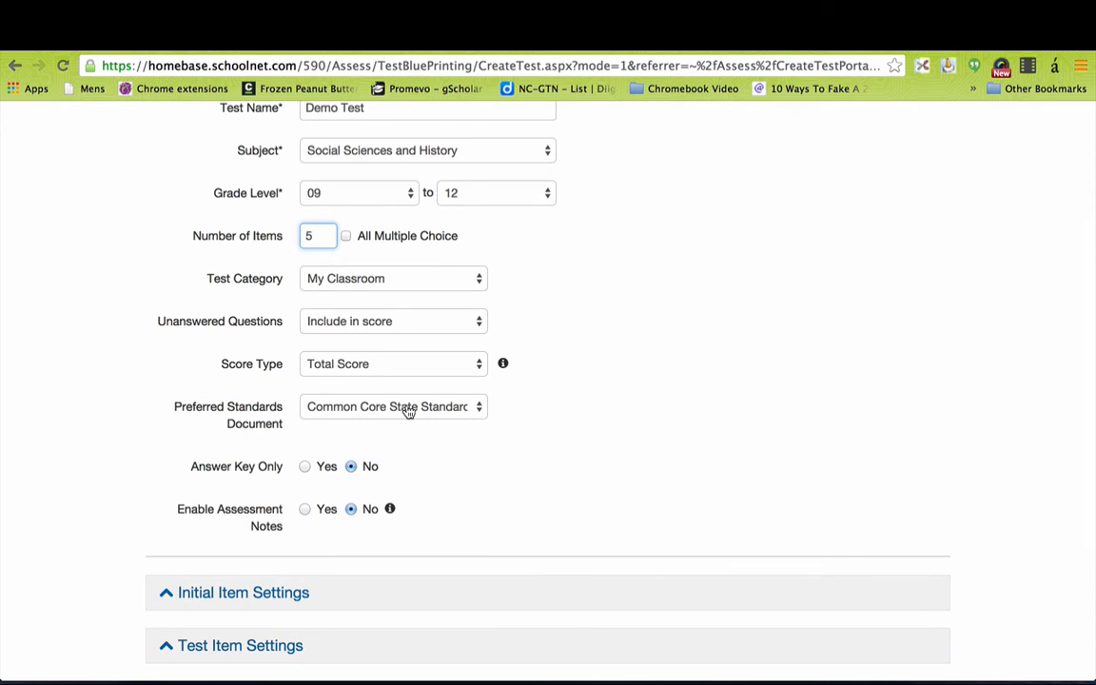
pyautogui.click(408, 410)
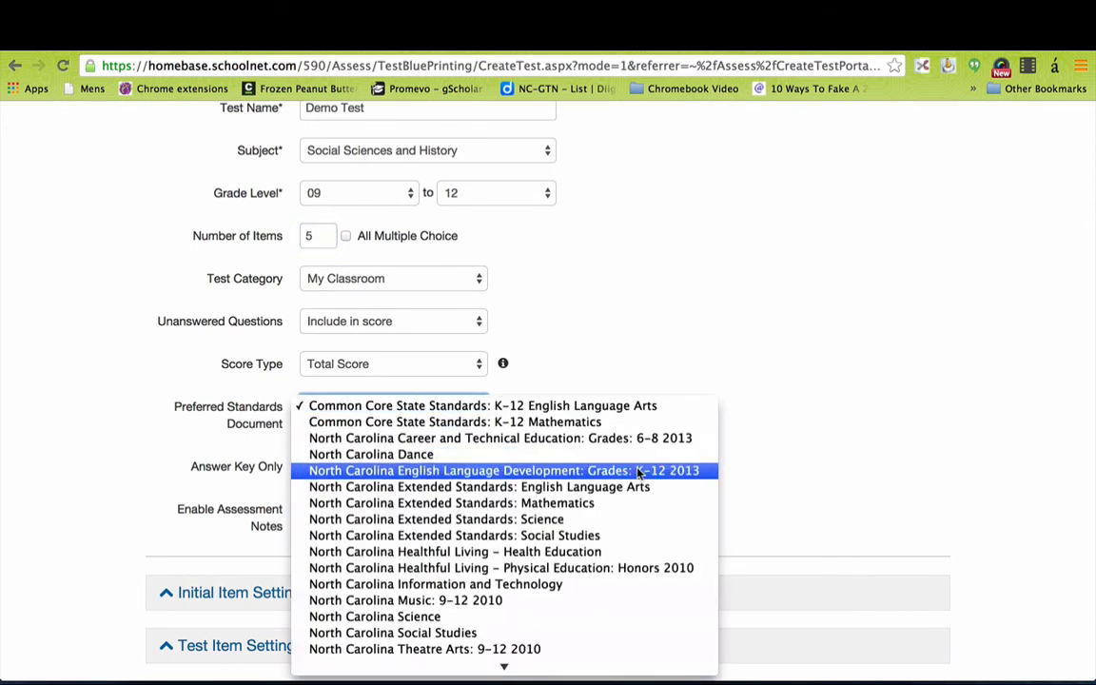
pyautogui.click(505, 535)
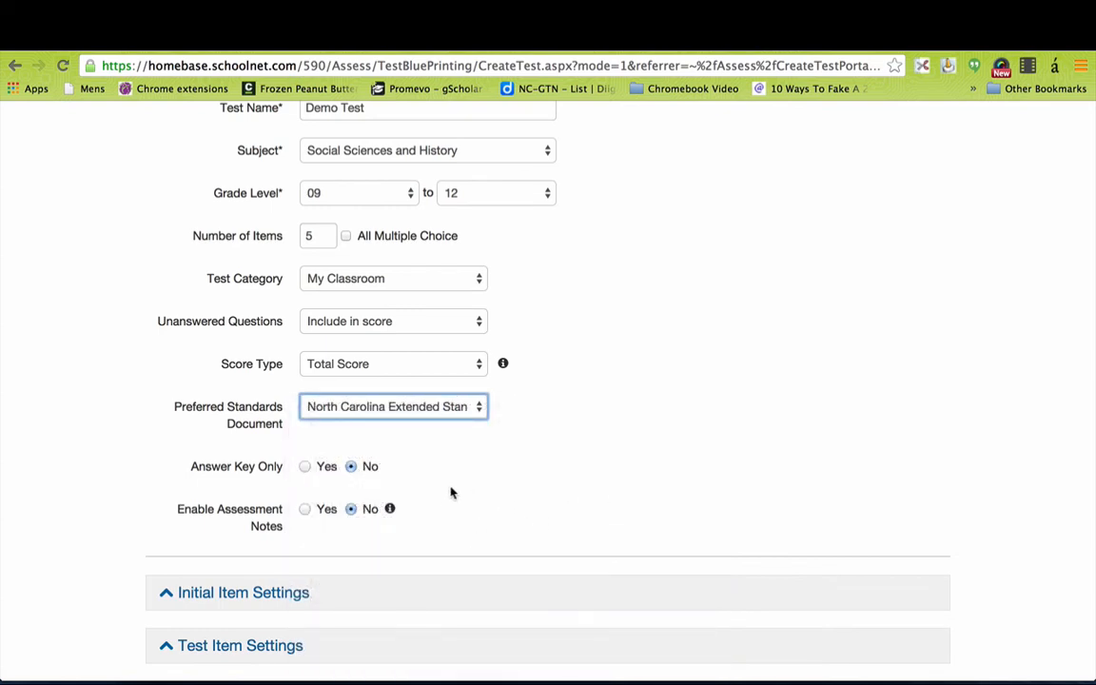
# Expand the Initial Item Settings and Test Item Settings sections to reveal their options.
pyautogui.scroll(-2, 477, 489)
pyautogui.scroll(-4, 476, 489)
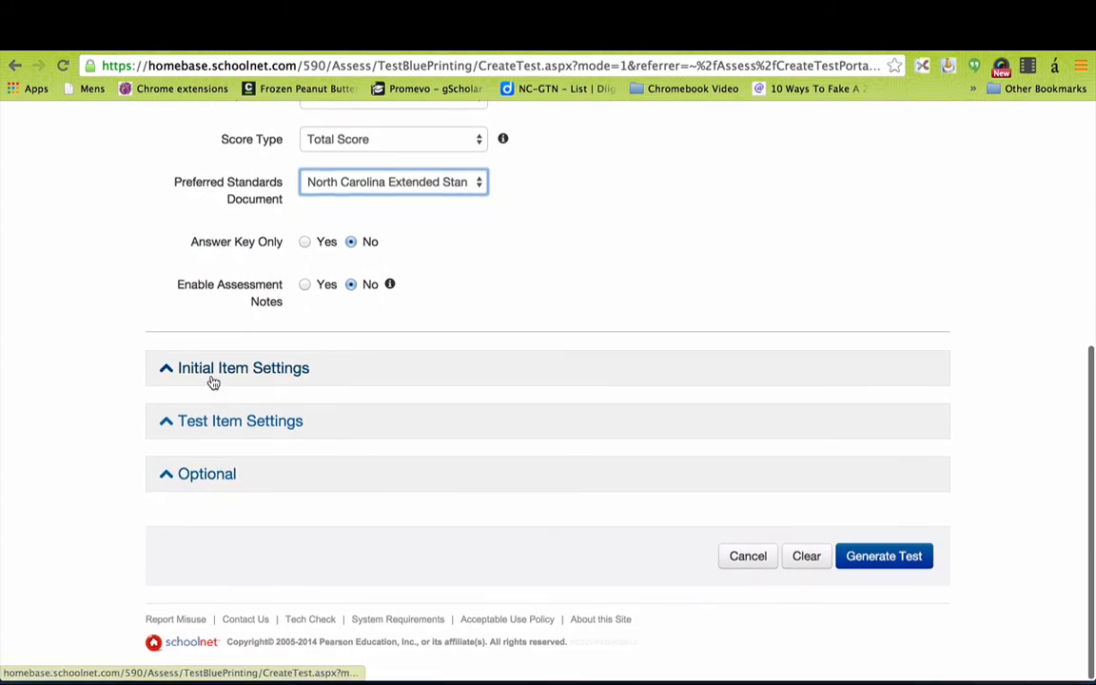
pyautogui.click(213, 377)
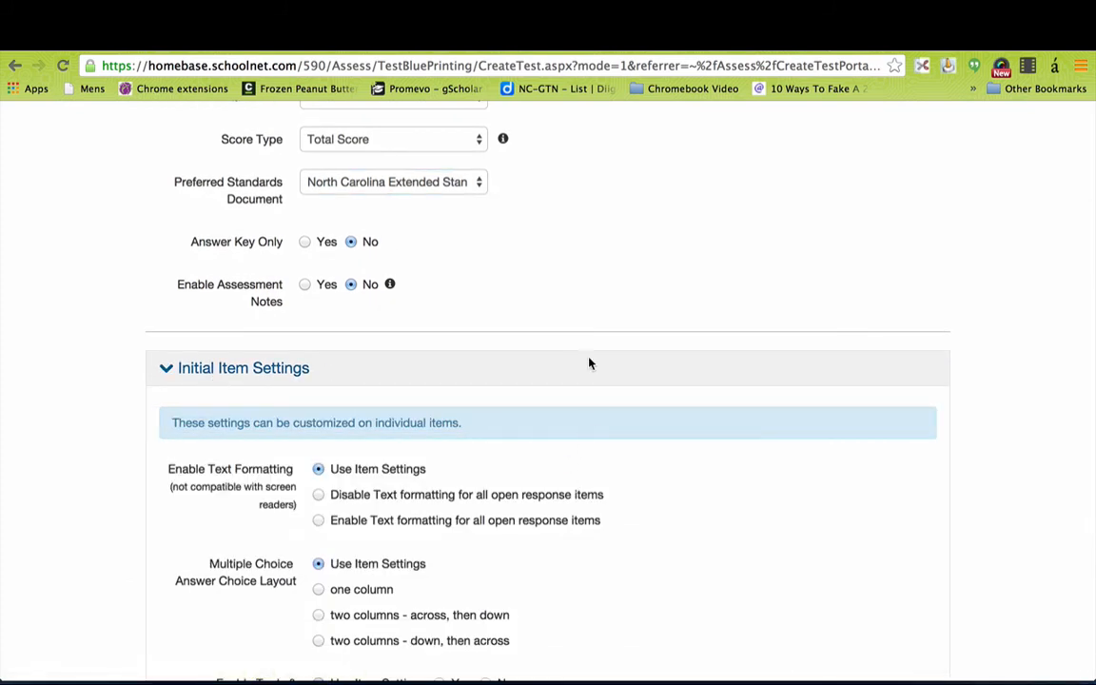
pyautogui.scroll(-4, 612, 507)
pyautogui.scroll(-3, 614, 508)
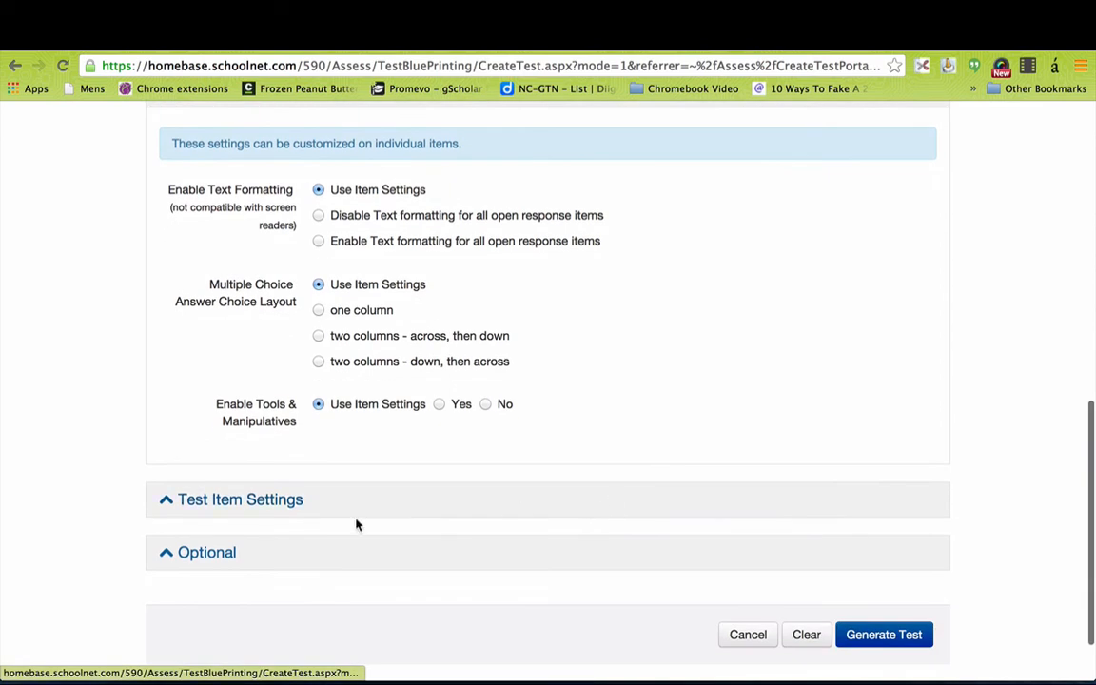
pyautogui.click(373, 510)
pyautogui.scroll(-5, 639, 599)
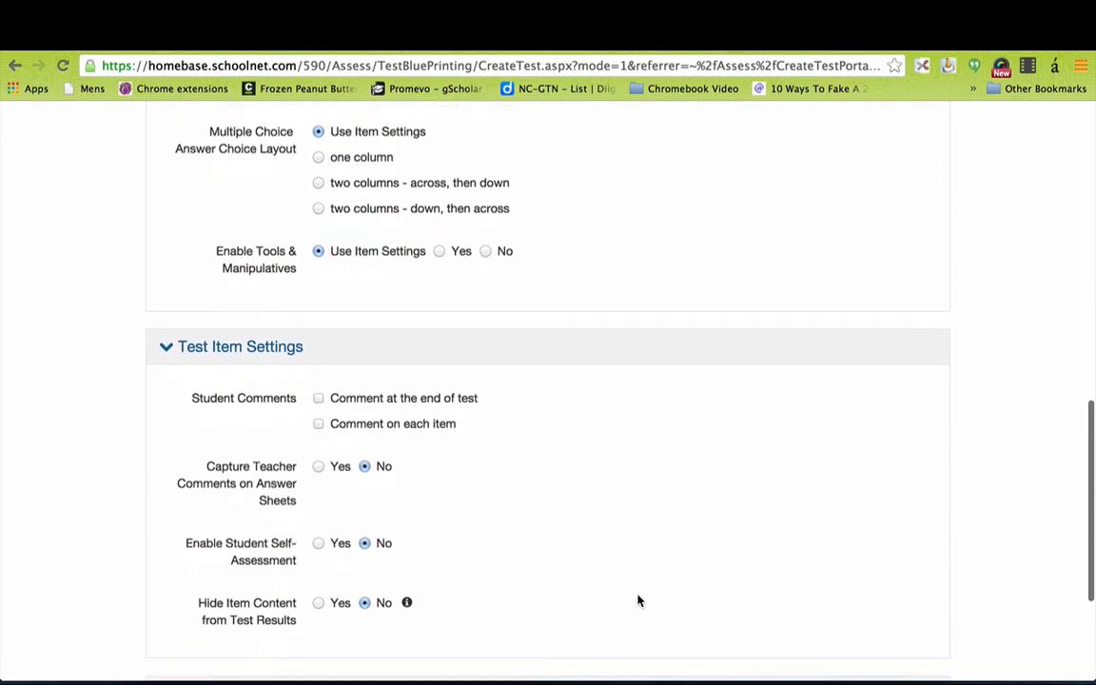
pyautogui.scroll(-4, 637, 600)
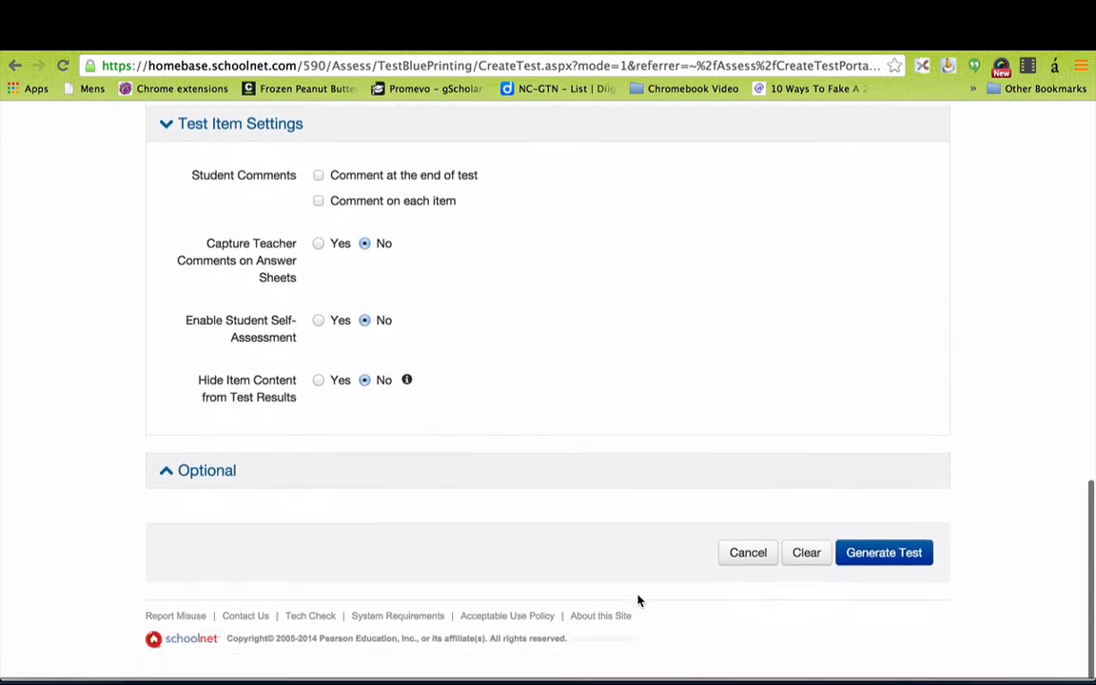
# Generate the five-item Demo Test, review the item type choices, and return to Test Detail.
pyautogui.click(877, 562)
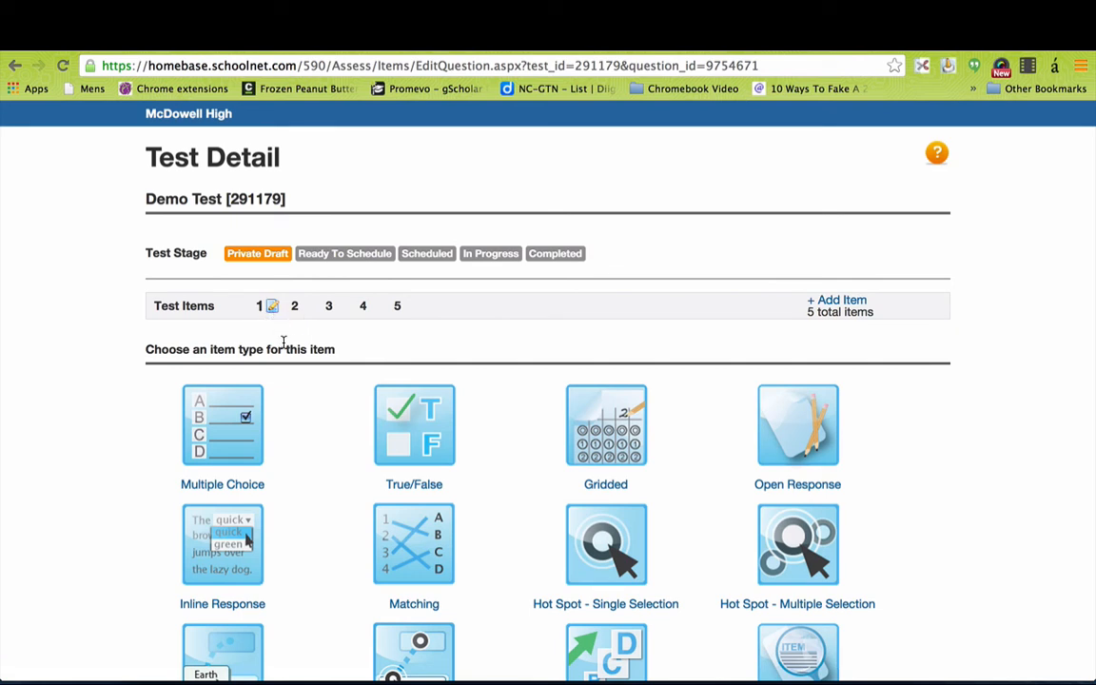
pyautogui.scroll(-5, 303, 504)
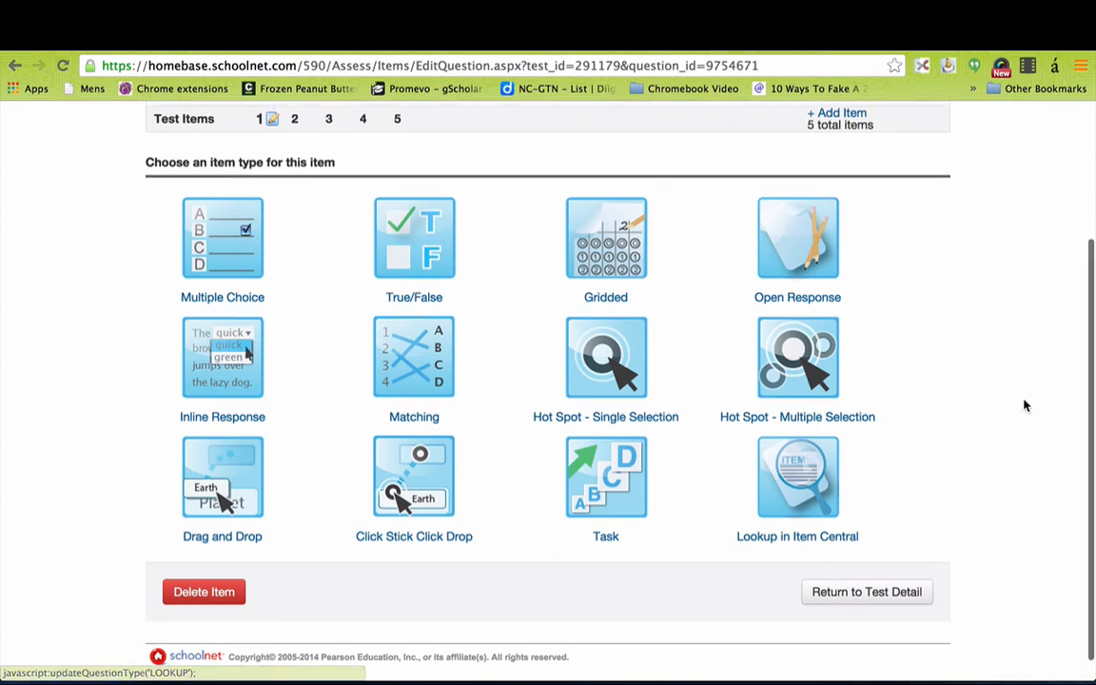
pyautogui.scroll(3, 1025, 407)
pyautogui.scroll(-3, 1003, 475)
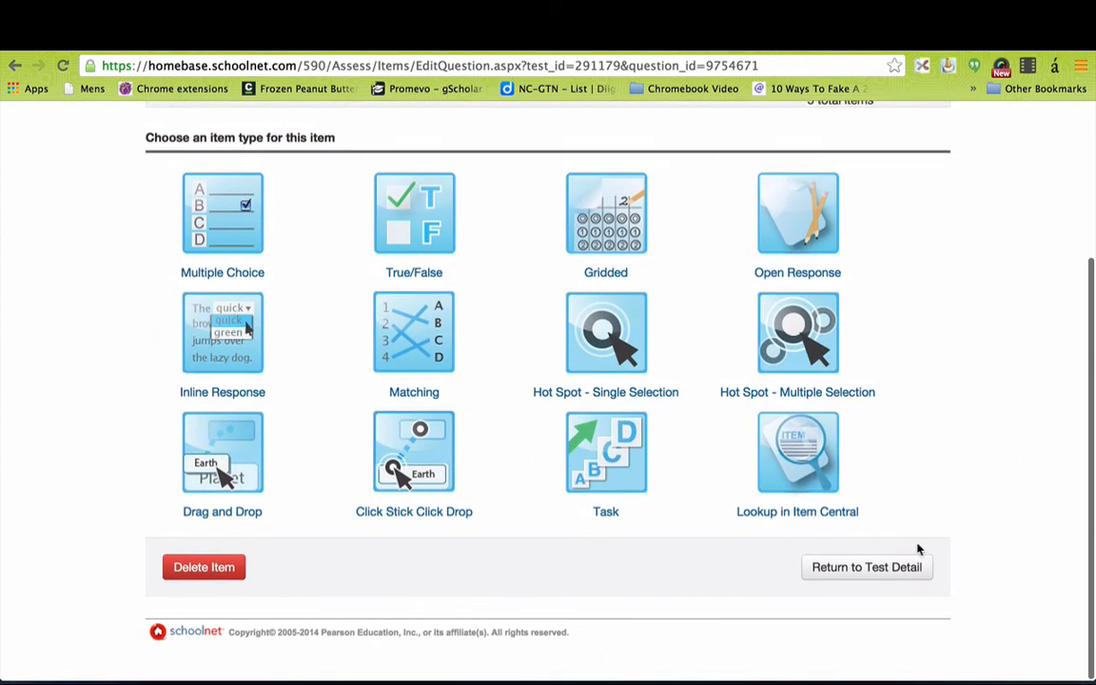
pyautogui.click(878, 569)
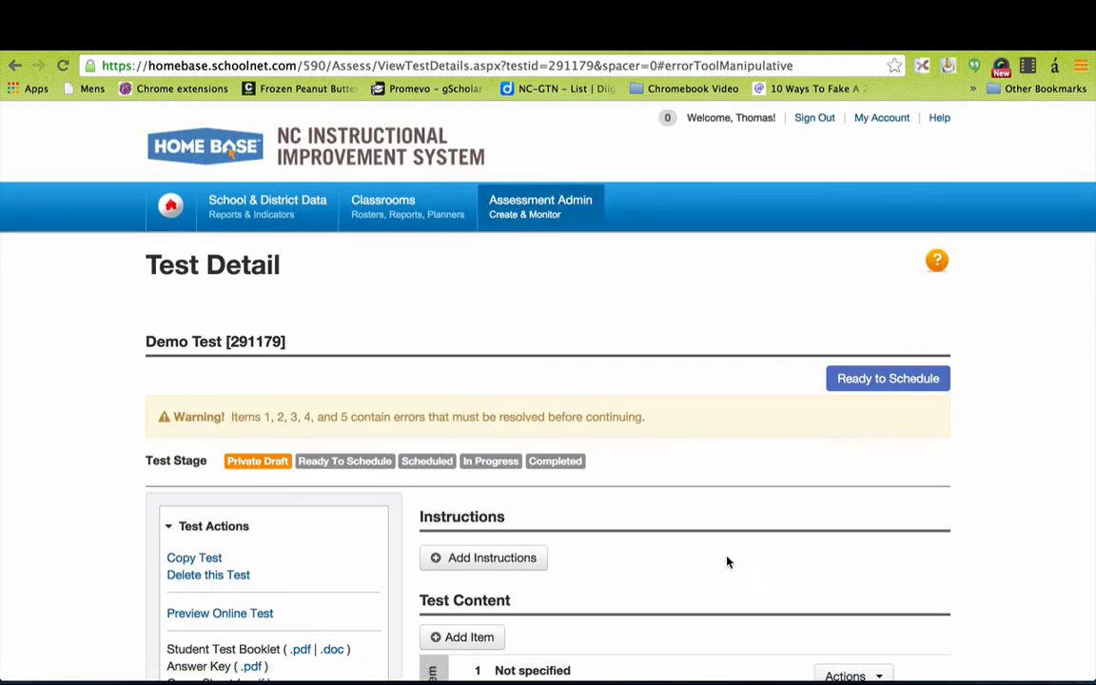
# Scroll through Demo Test's content list, reviewing the five Not specified, 0-point items without standards.
pyautogui.scroll(-2, 965, 530)
pyautogui.scroll(-10, 966, 530)
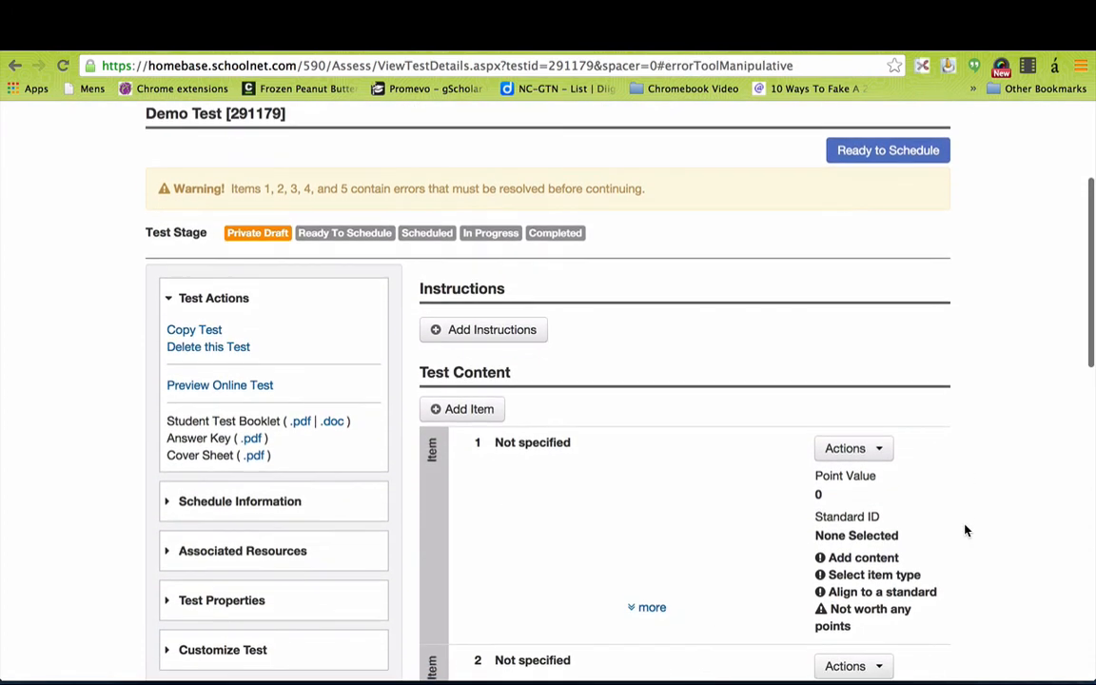
pyautogui.scroll(-5, 966, 530)
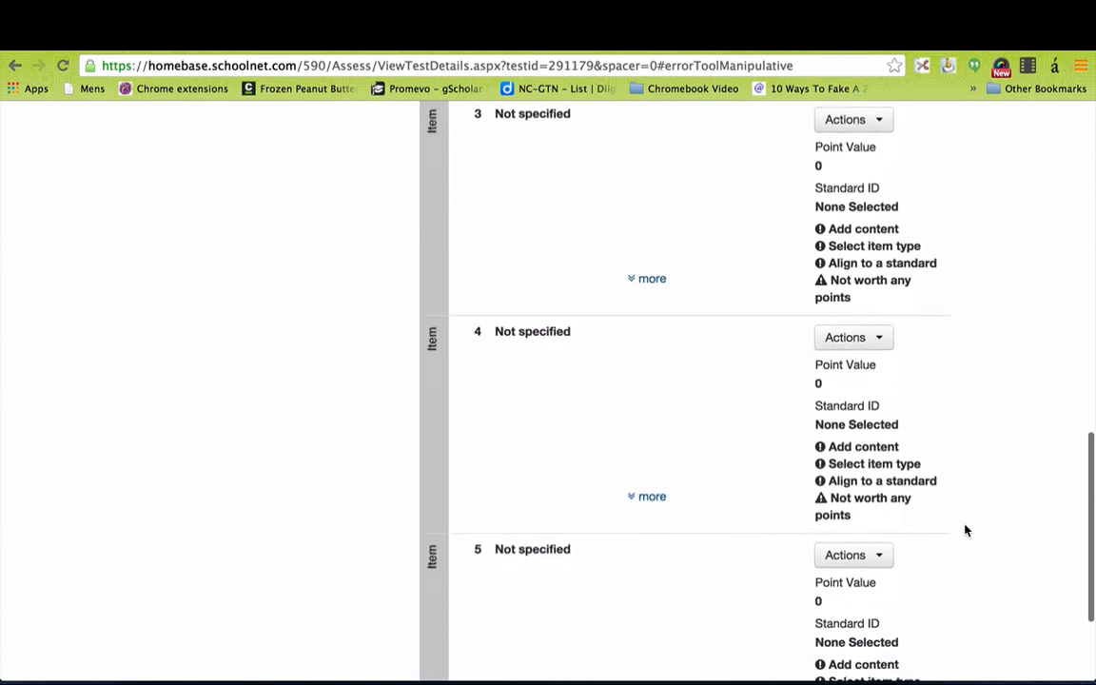
pyautogui.scroll(-2, 965, 530)
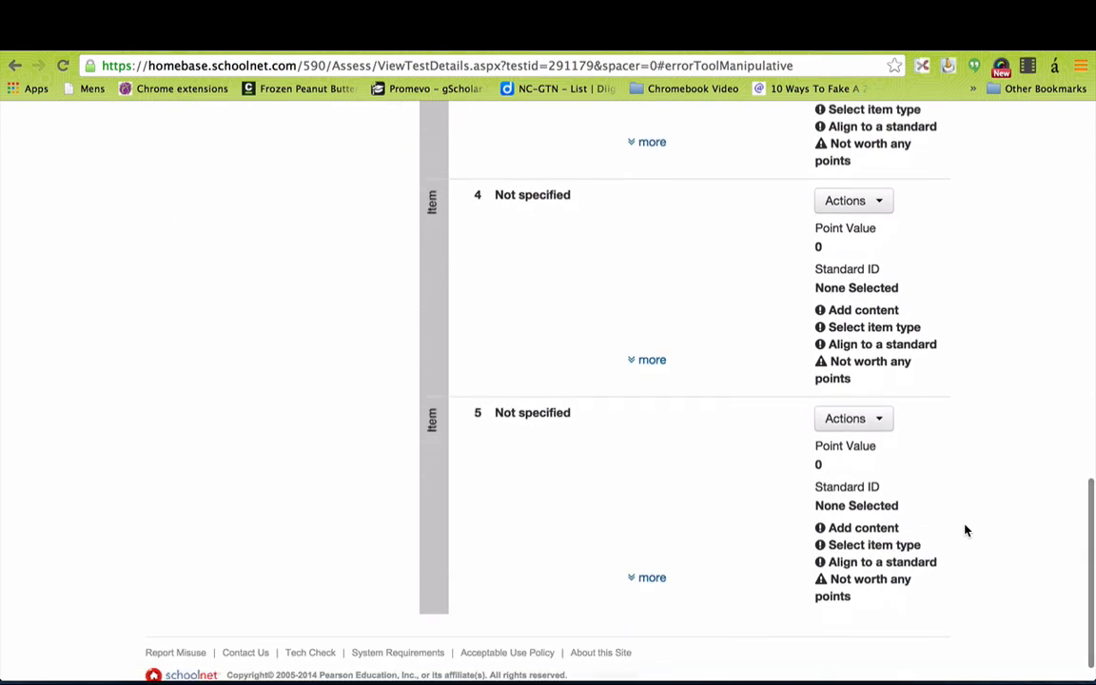
pyautogui.scroll(6, 966, 529)
pyautogui.scroll(2, 966, 530)
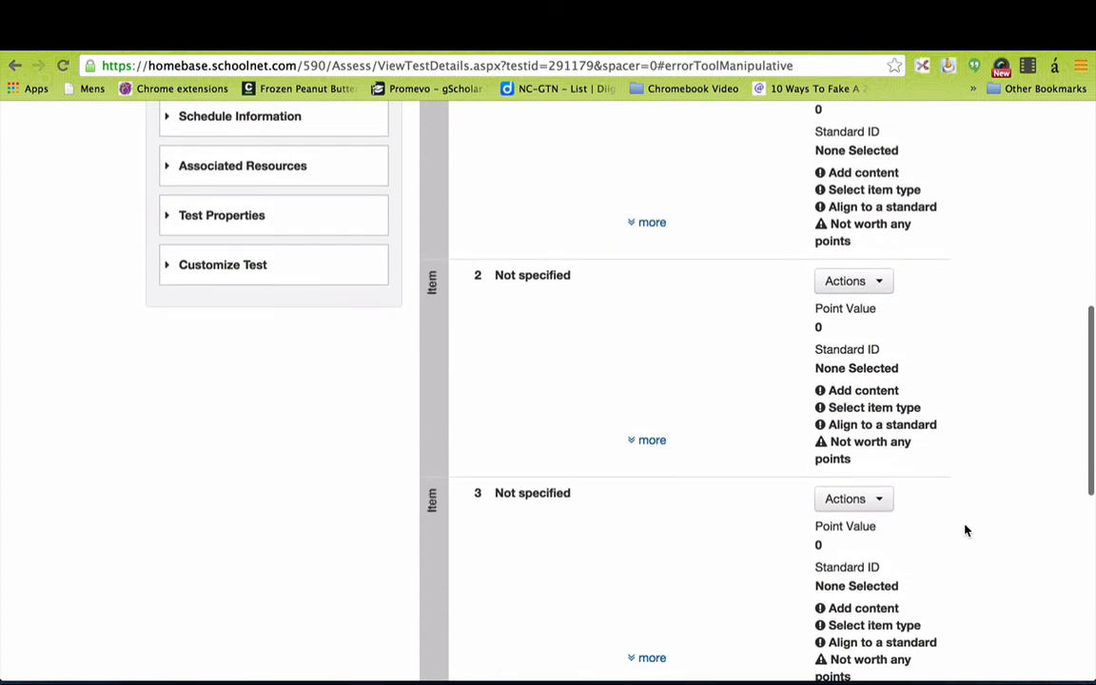
pyautogui.scroll(3, 965, 534)
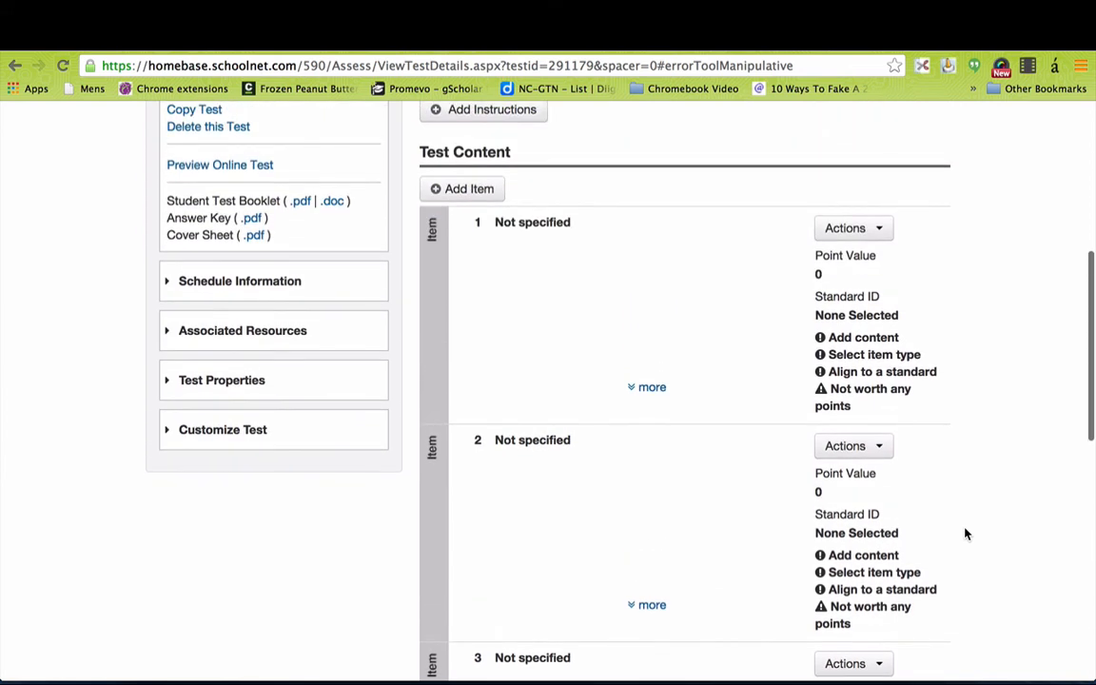
pyautogui.scroll(2, 966, 533)
pyautogui.scroll(3, 965, 534)
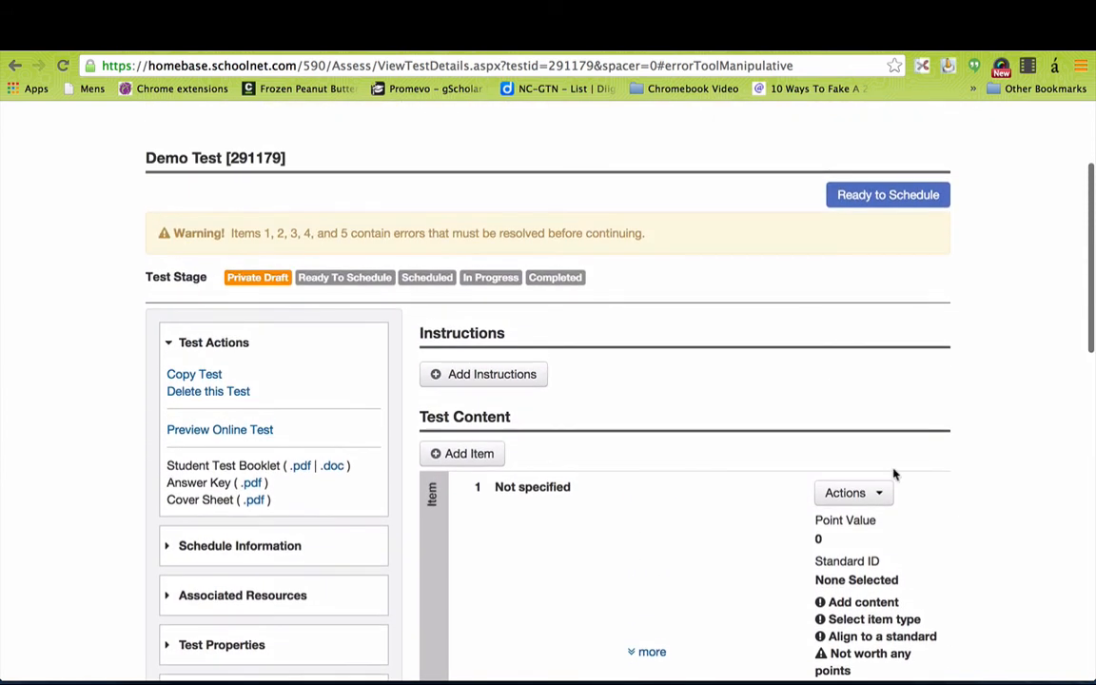
pyautogui.scroll(-3, 978, 454)
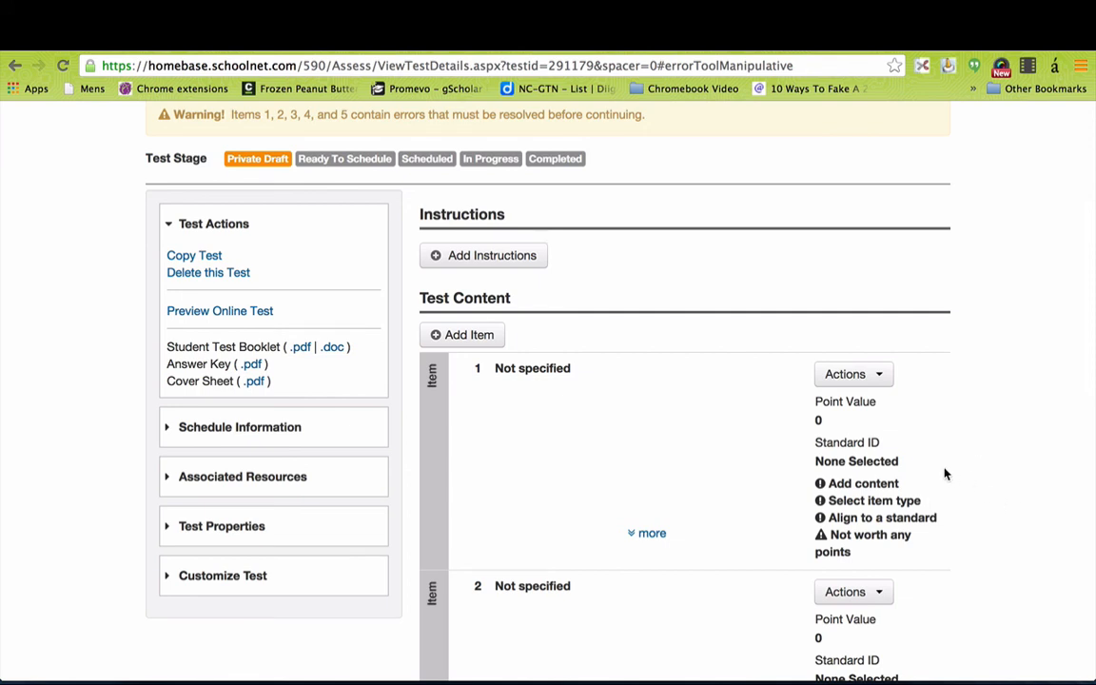
pyautogui.scroll(2, 944, 473)
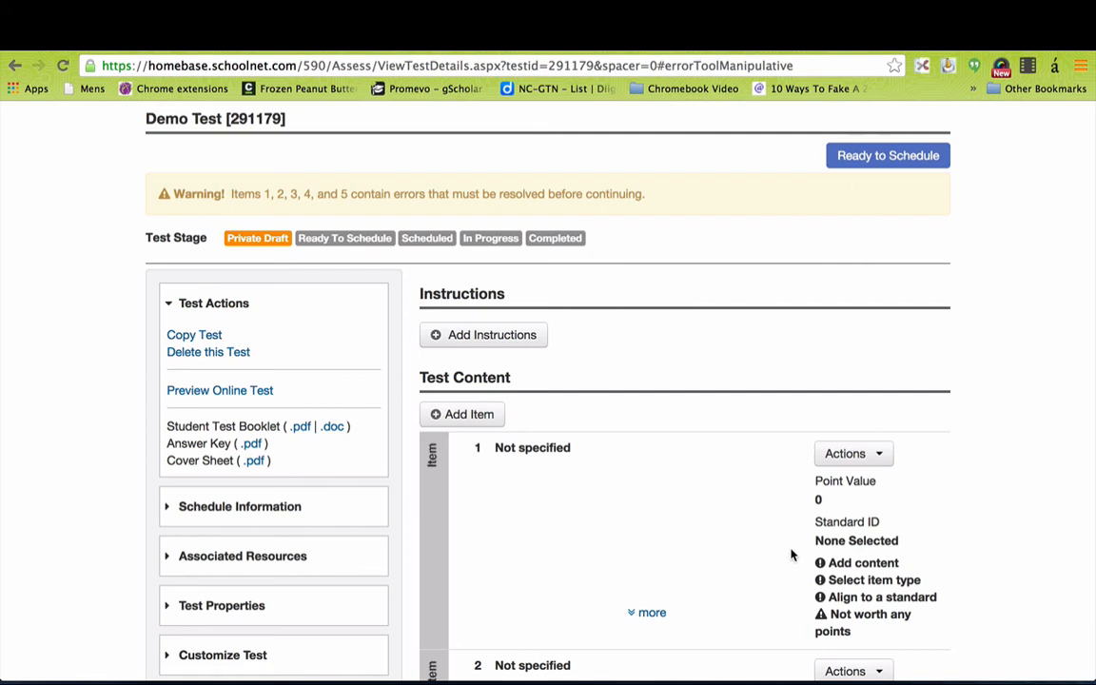
pyautogui.scroll(-3, 930, 613)
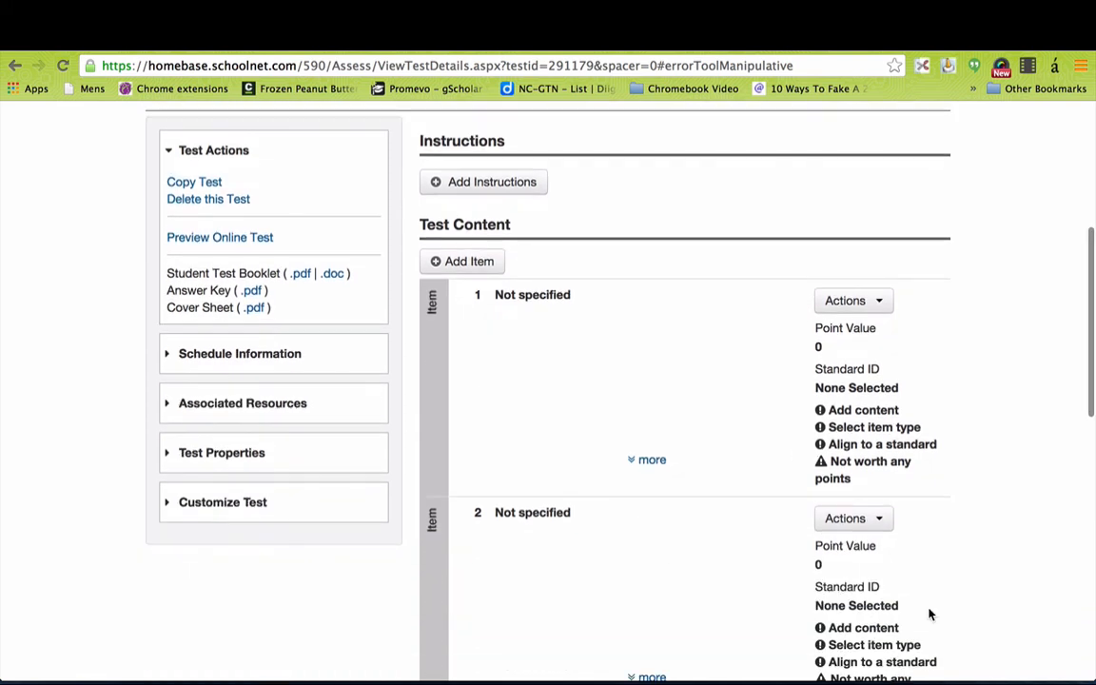
pyautogui.scroll(-5, 929, 613)
pyautogui.scroll(5, 929, 614)
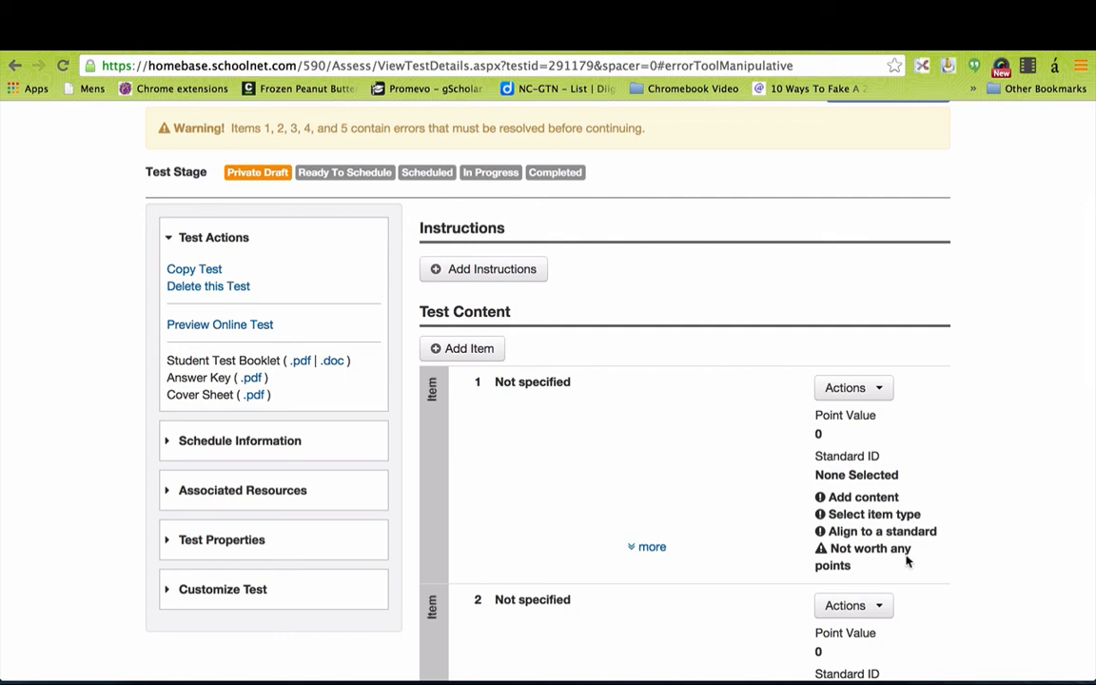
pyautogui.scroll(3, 789, 342)
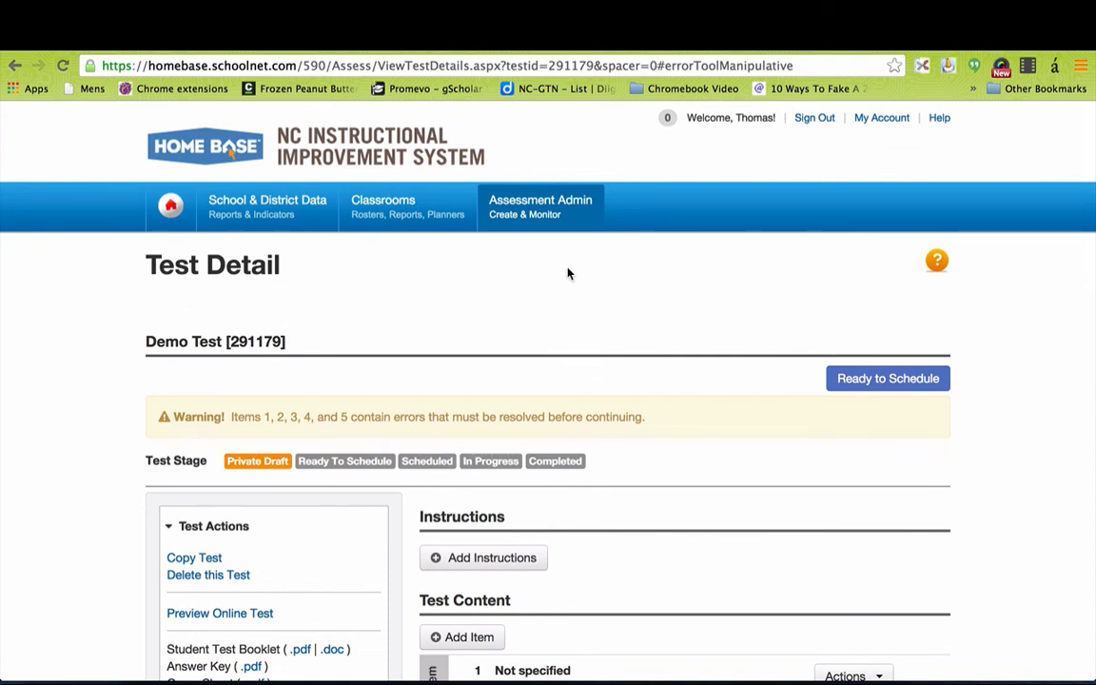
# Open Instructional Materials from the Classrooms menu in the top navigation.
pyautogui.moveTo(539, 207)
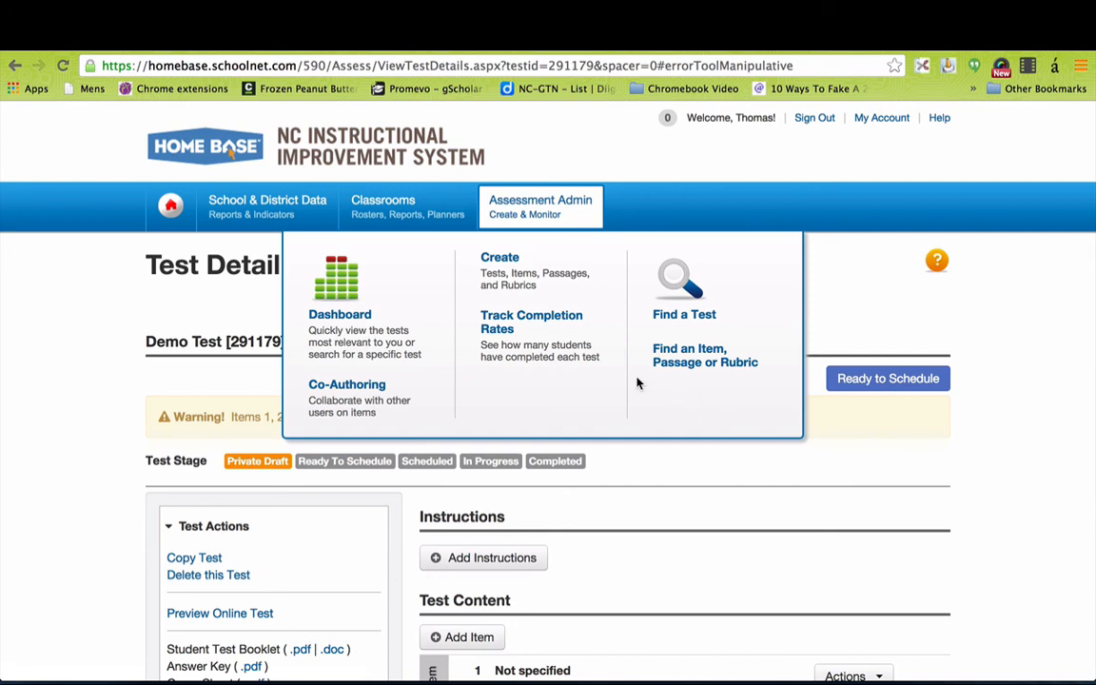
pyautogui.moveTo(397, 211)
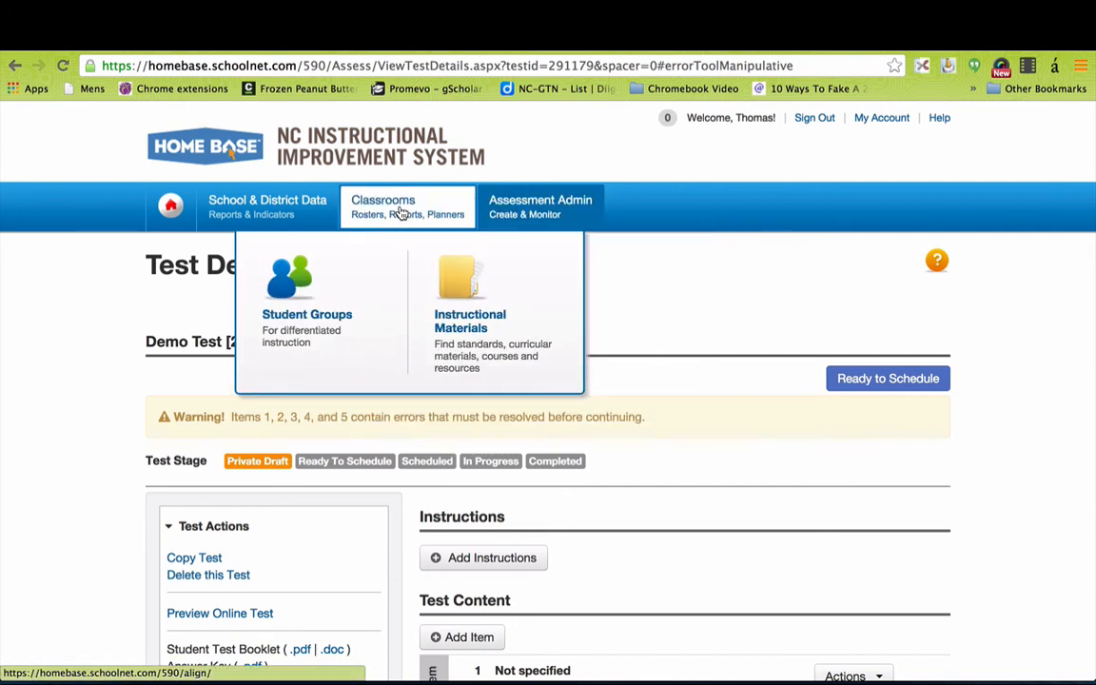
pyautogui.click(463, 324)
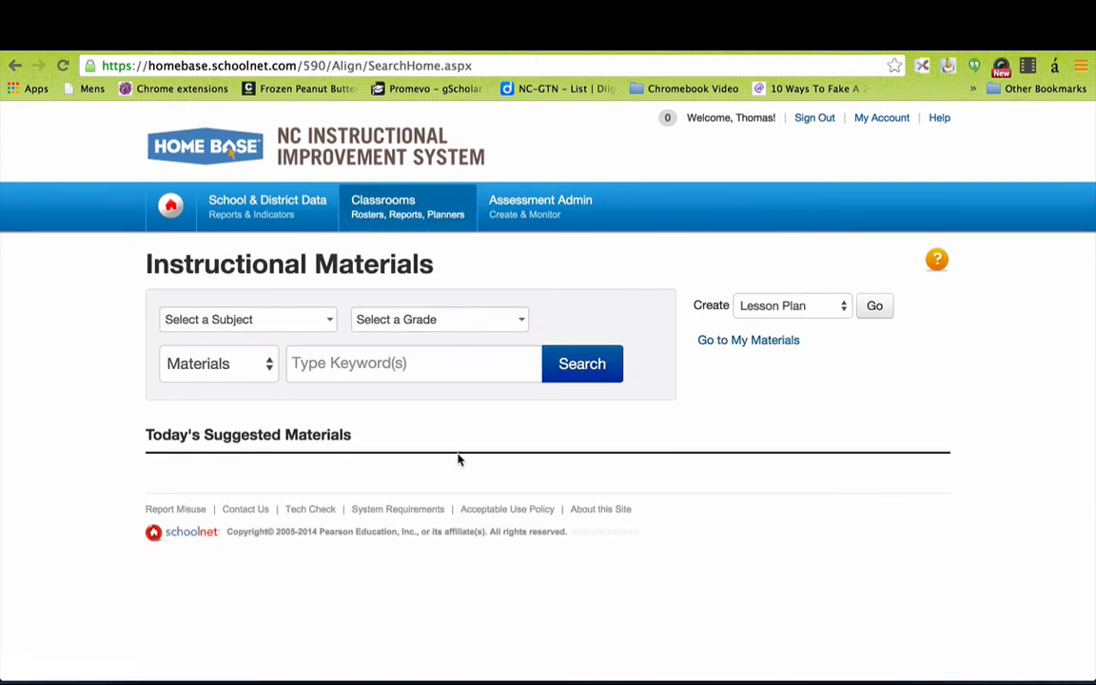